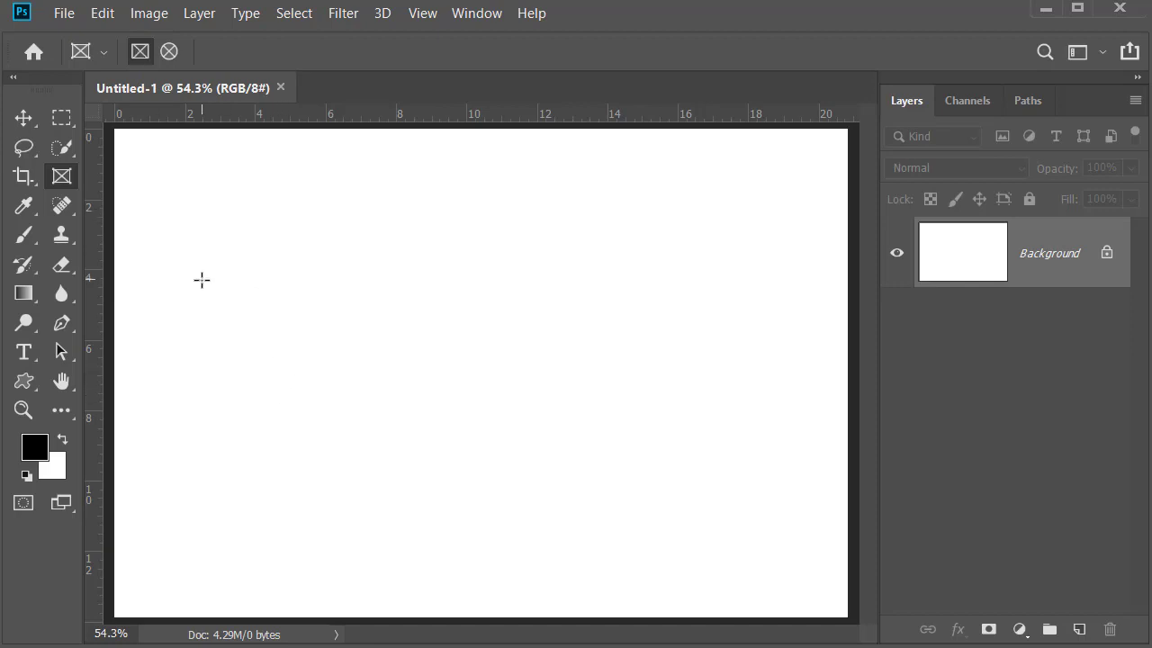
# Create a tall rectangular frame in the left half of the canvas and place the girl photo inside it.
pyautogui.moveTo(206, 262)
pyautogui.mouseDown()
pyautogui.moveTo(243, 338)
pyautogui.moveTo(357, 419)
pyautogui.moveTo(418, 503)
pyautogui.mouseUp()
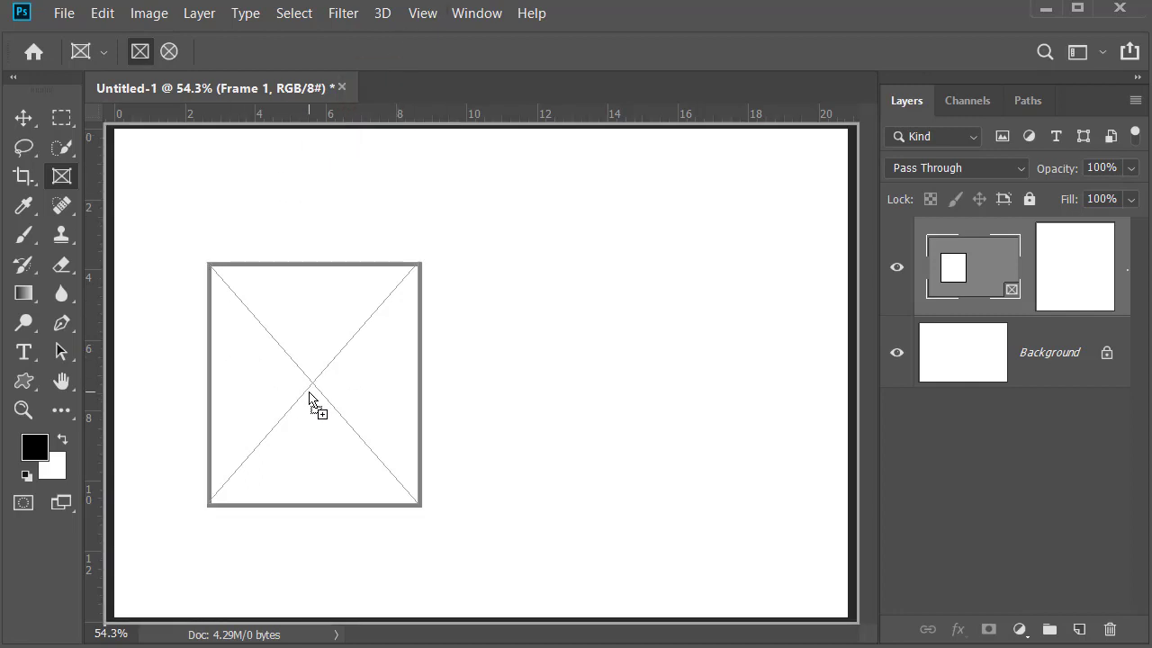
pyautogui.moveTo(309, 394); pyautogui.dragTo(308, 395)
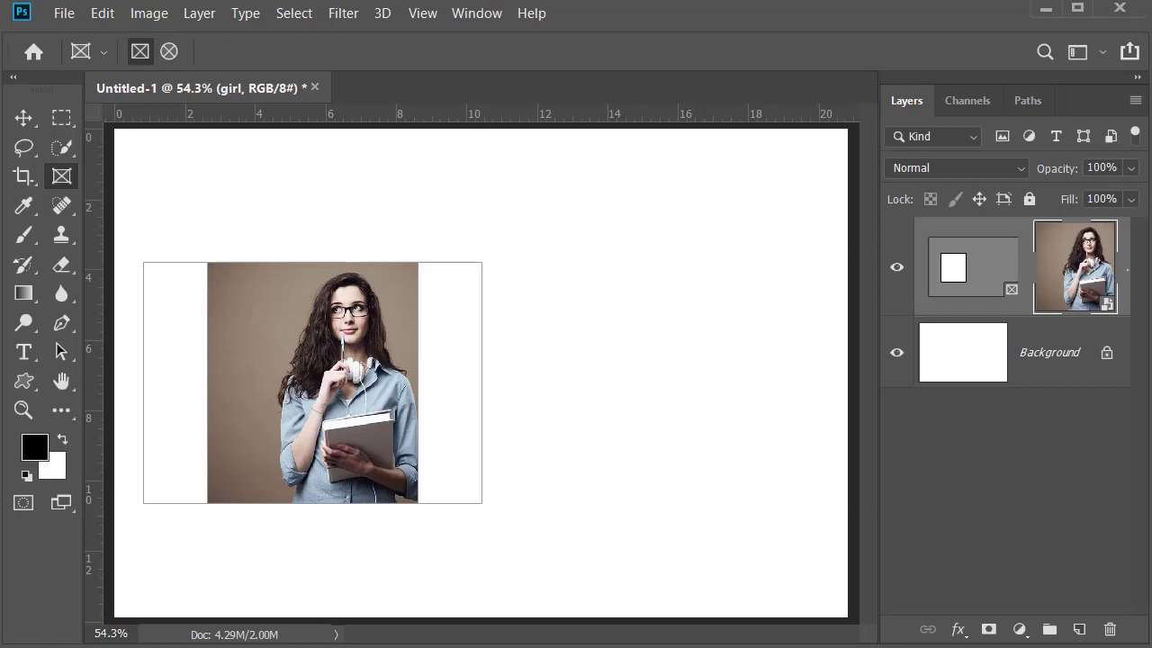
# Enlarge only the girl photo within its frame to about 71% and reposition it so the girl is centred in the frame.
pyautogui.click(963, 262)
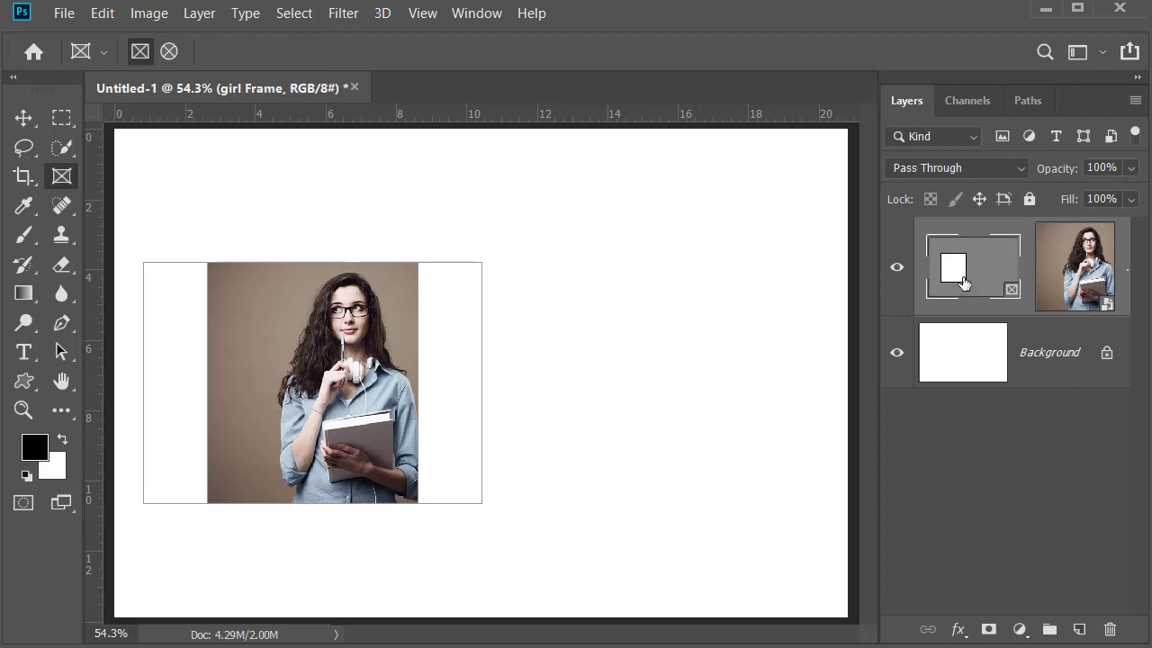
pyautogui.click(1073, 270)
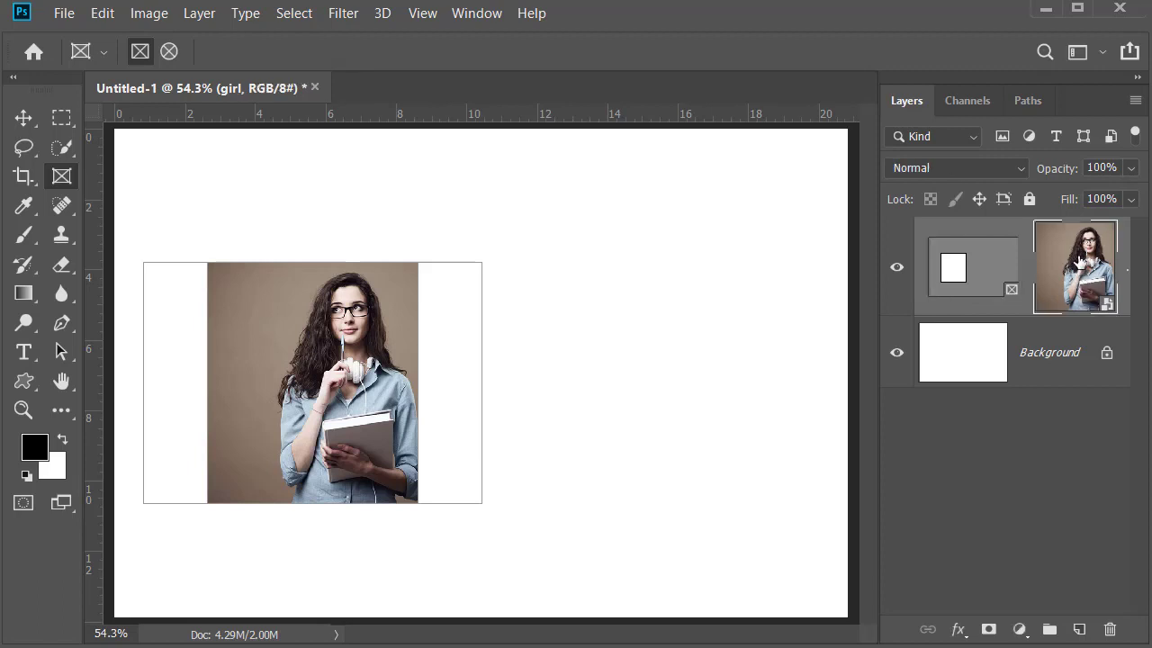
pyautogui.moveTo(326, 390); pyautogui.dragTo(315, 396)
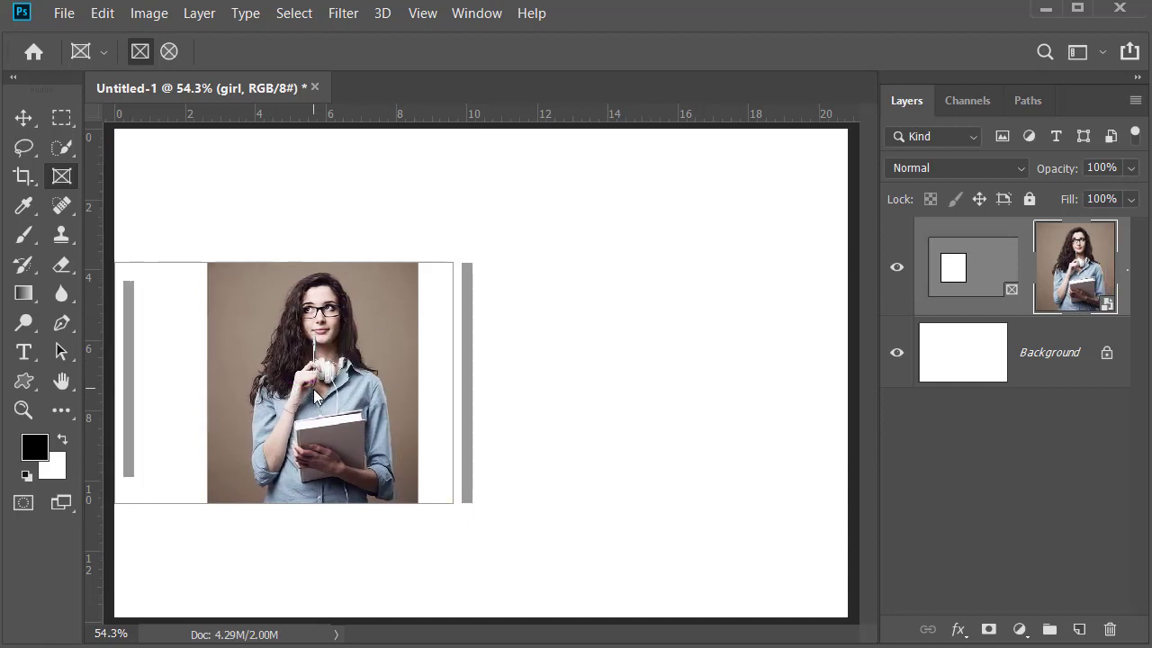
pyautogui.hotkey('ctrl', 't')
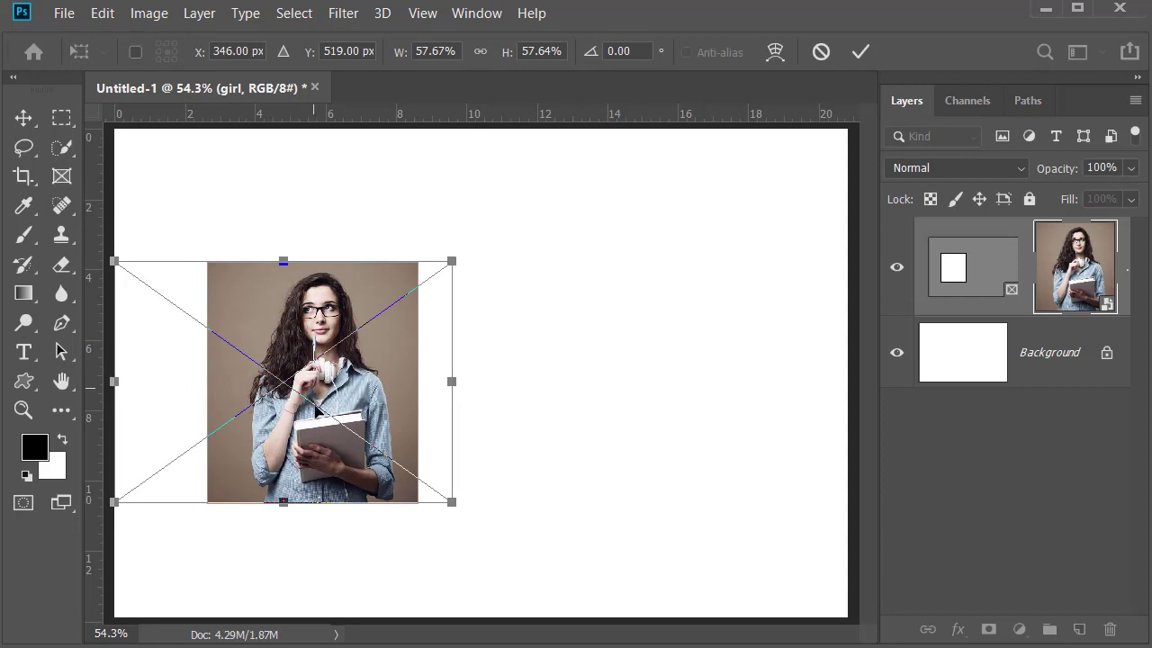
pyautogui.moveTo(458, 507); pyautogui.dragTo(550, 579)
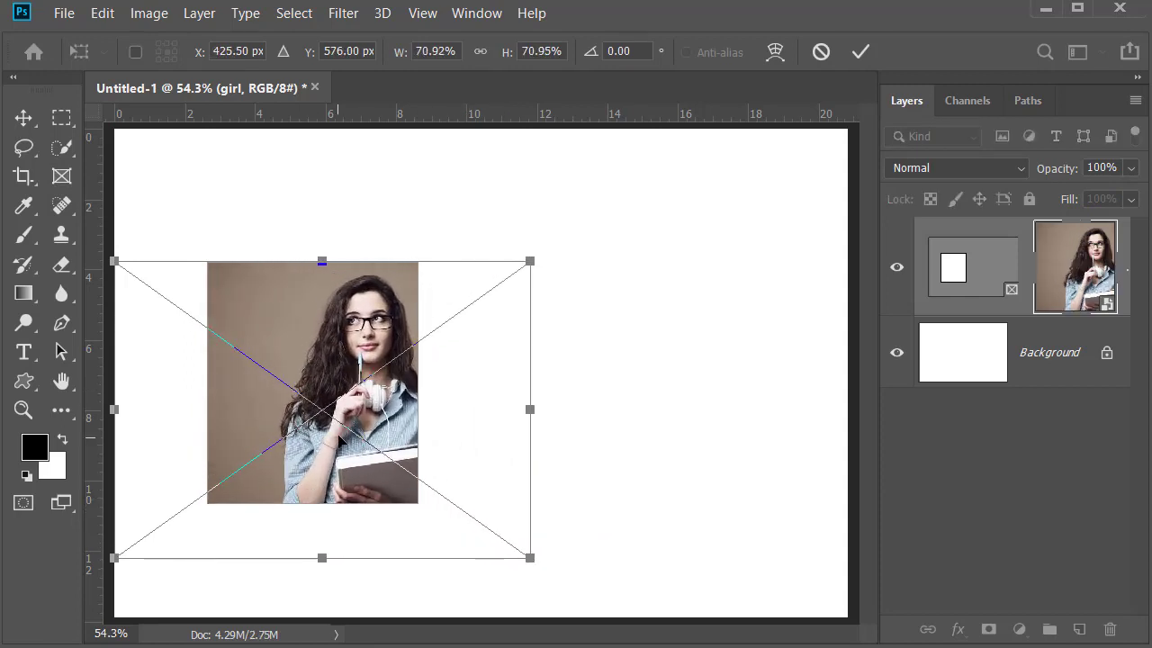
pyautogui.moveTo(366, 434); pyautogui.dragTo(321, 434)
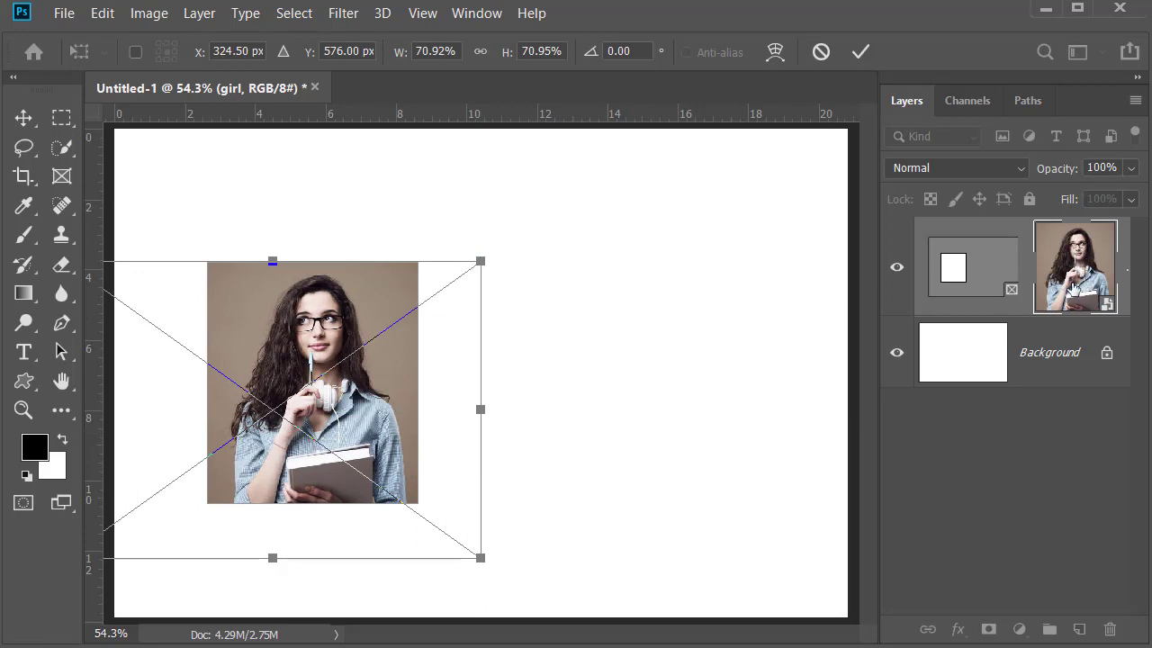
pyautogui.press('Return')
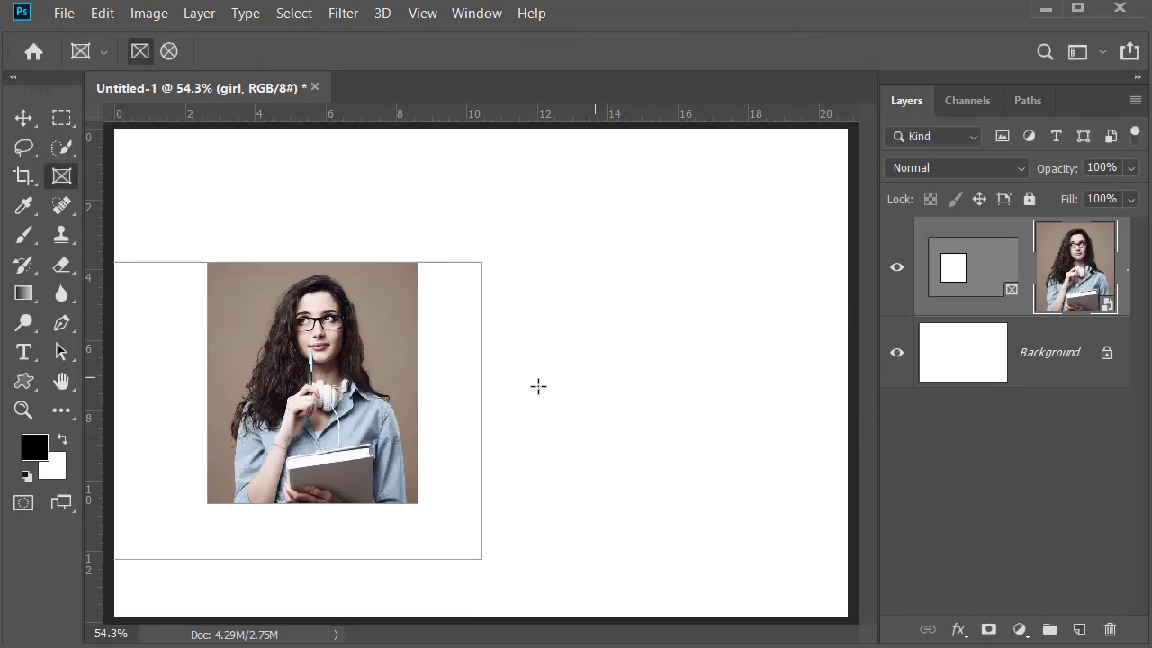
# Select the rectangular frame together with its photo, scale both to about 127% and reposition them in the left half of the canvas.
pyautogui.press('v')
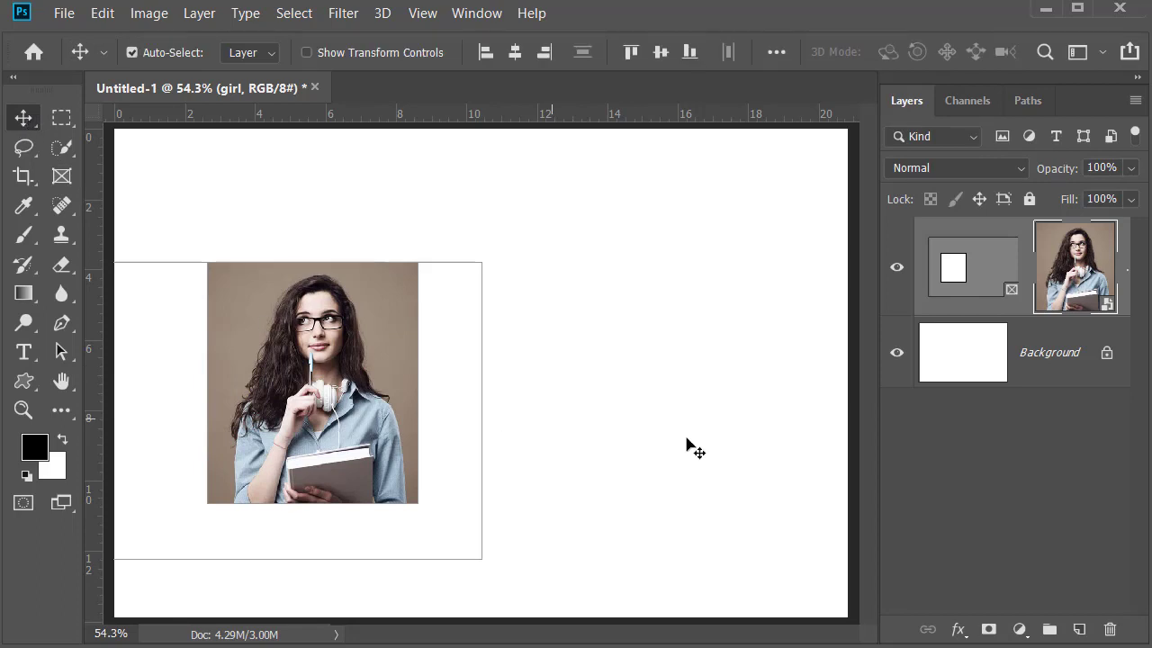
pyautogui.click(707, 447)
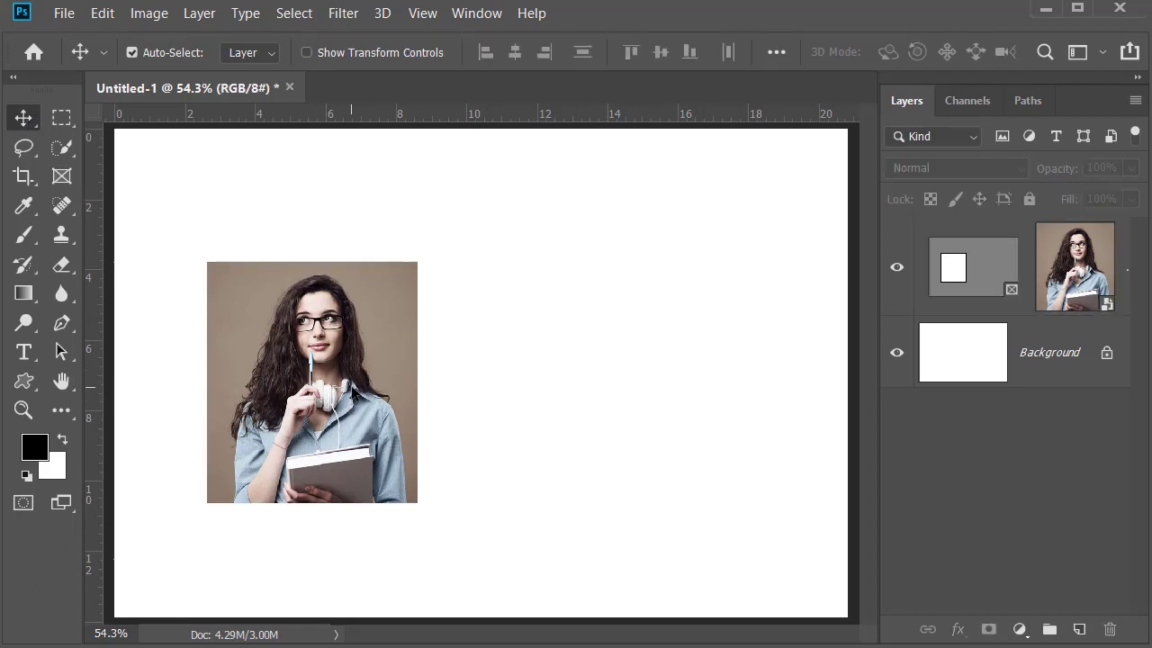
pyautogui.click(332, 411)
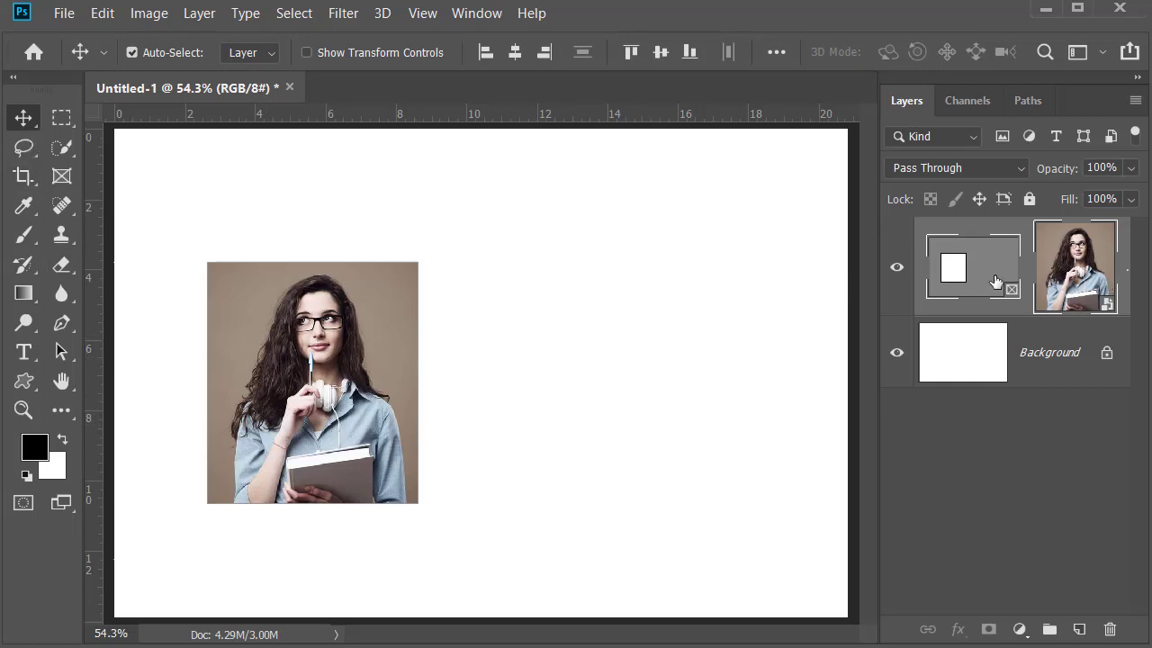
pyautogui.moveTo(350, 456); pyautogui.dragTo(391, 456)
pyautogui.press('ctrl')
pyautogui.hotkey('ctrl', 't')
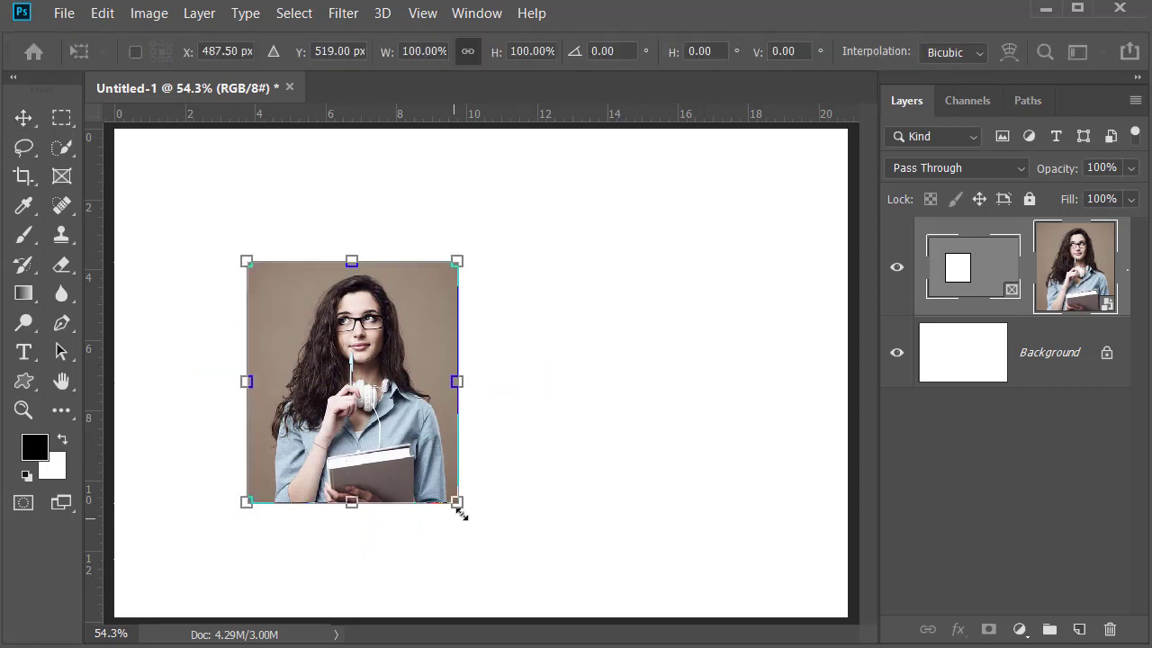
pyautogui.moveTo(474, 517); pyautogui.dragTo(507, 529)
pyautogui.moveTo(460, 500); pyautogui.dragTo(409, 469)
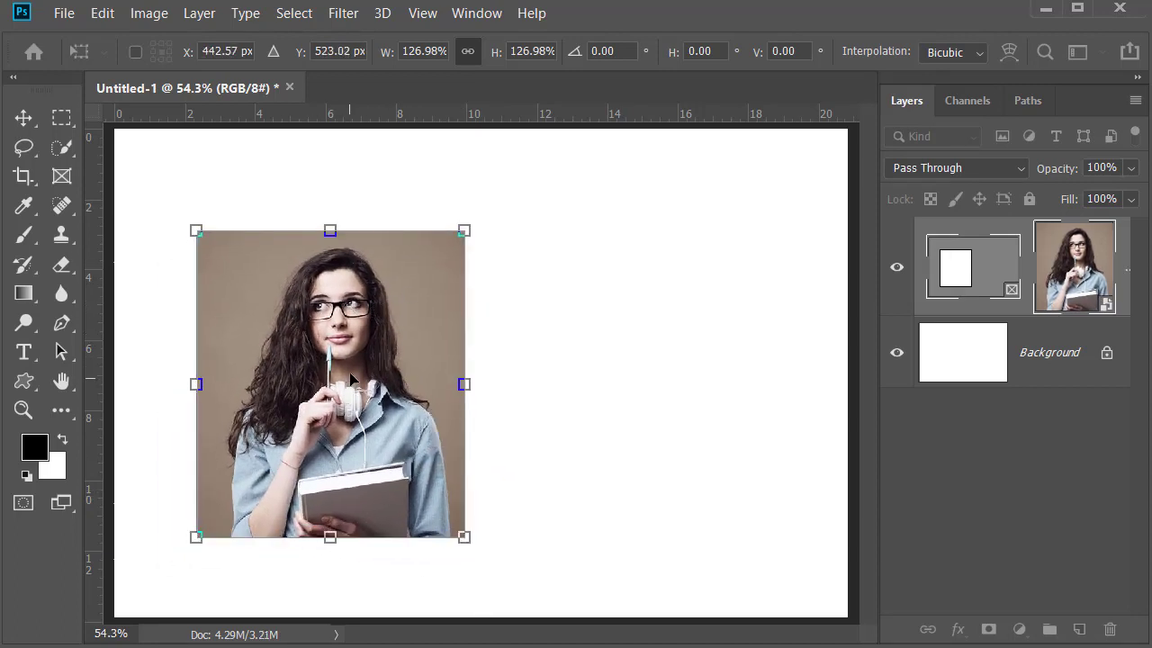
pyautogui.press('Return')
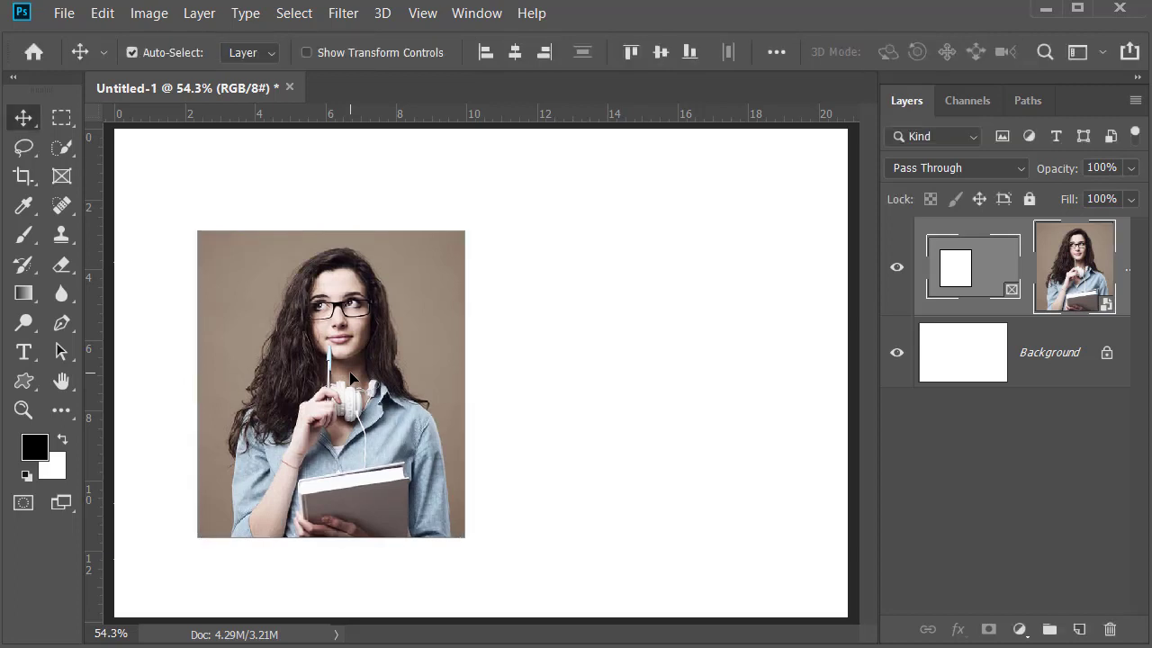
# Select only the girl photo's frame and scale it to about 100.3%.
pyautogui.click(965, 278)
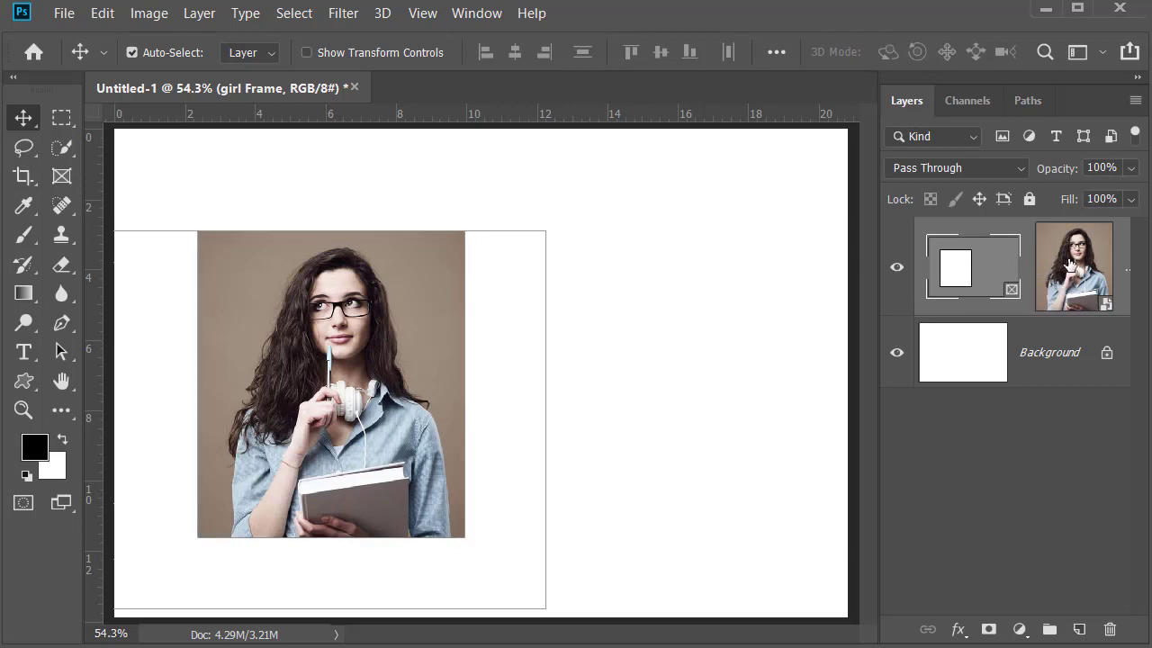
pyautogui.hotkey('ctrl', 't')
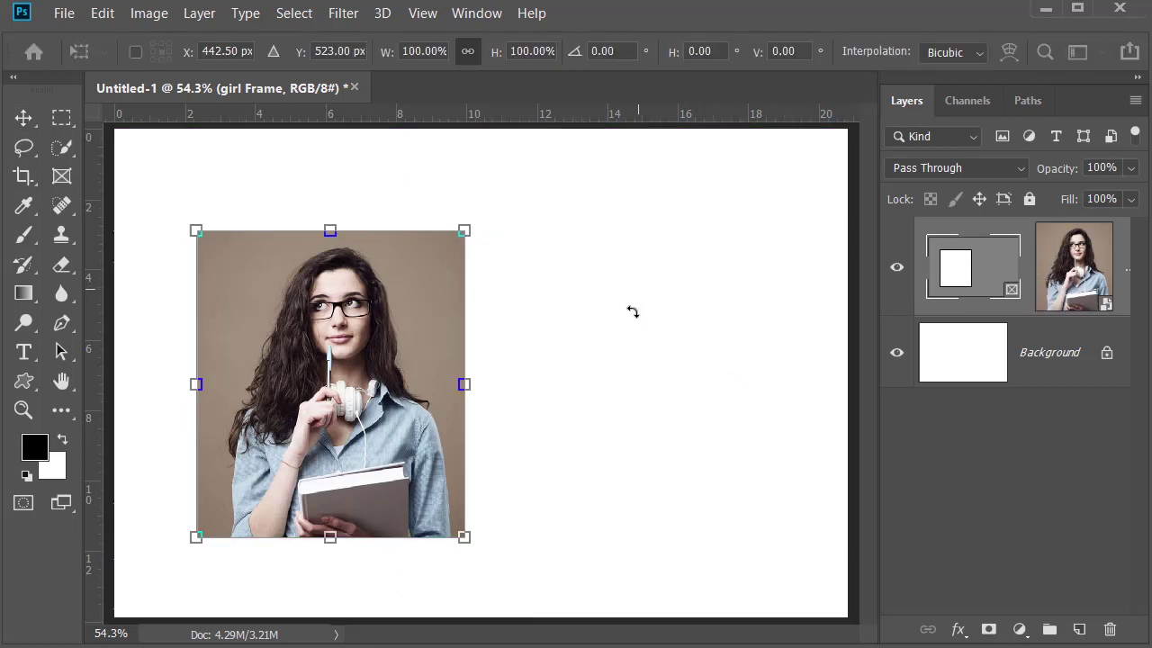
pyautogui.moveTo(464, 538); pyautogui.dragTo(510, 504)
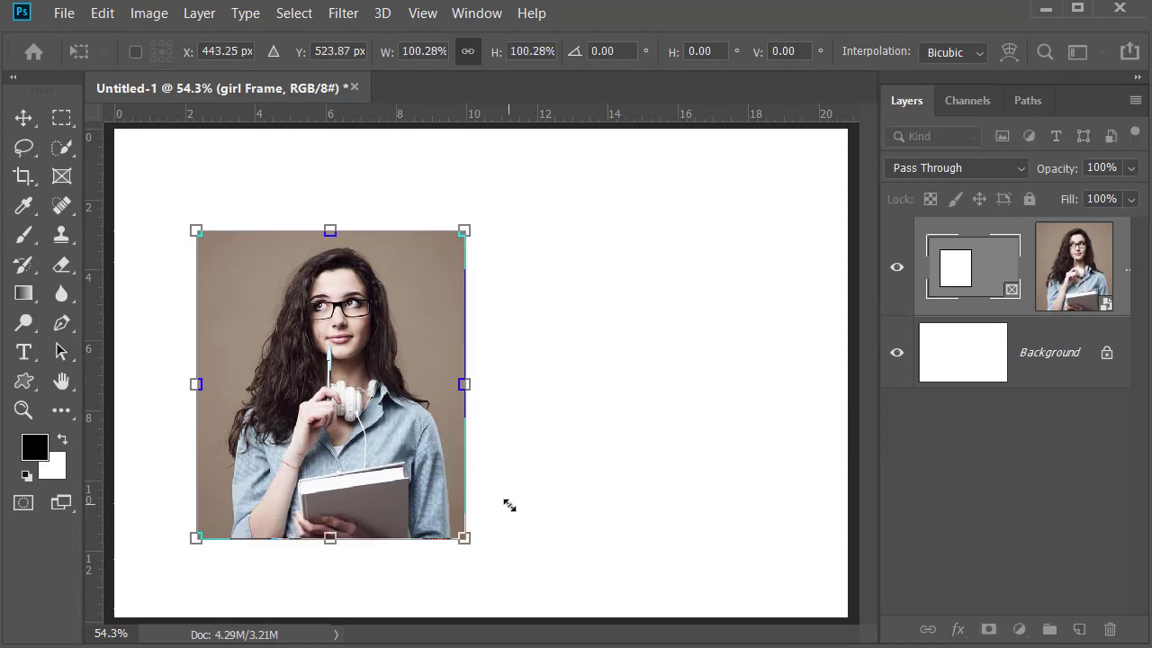
pyautogui.press('Return')
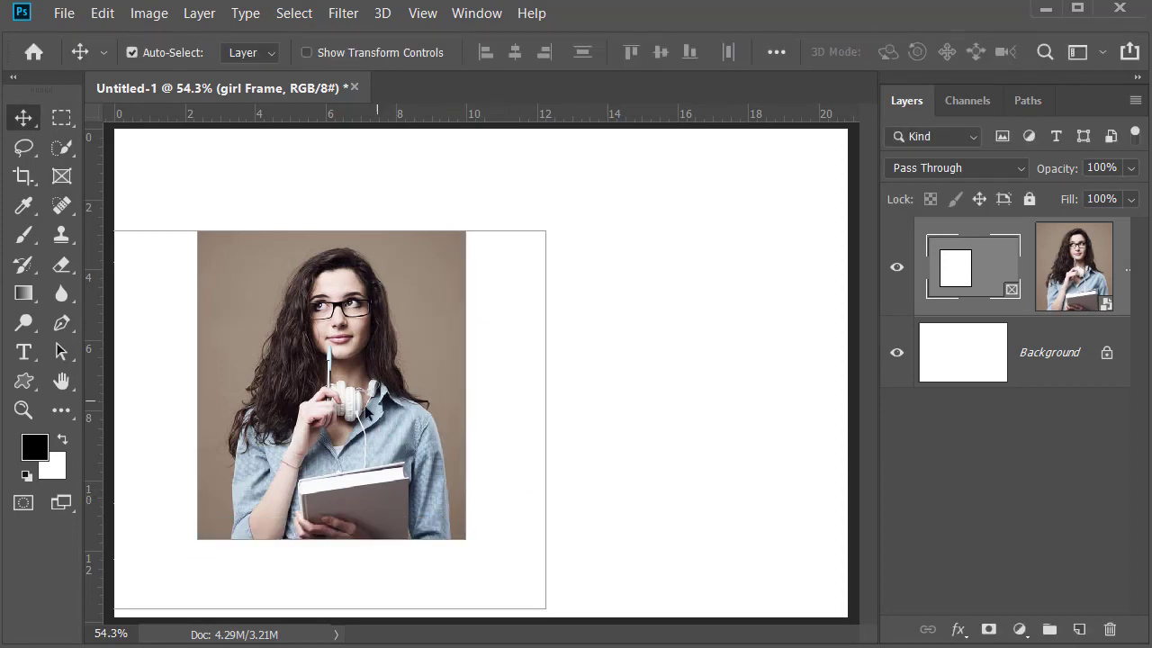
# Scale the rectangular frame and its photo together down to about two-thirds size and shift them slightly left.
pyautogui.click(1086, 275)
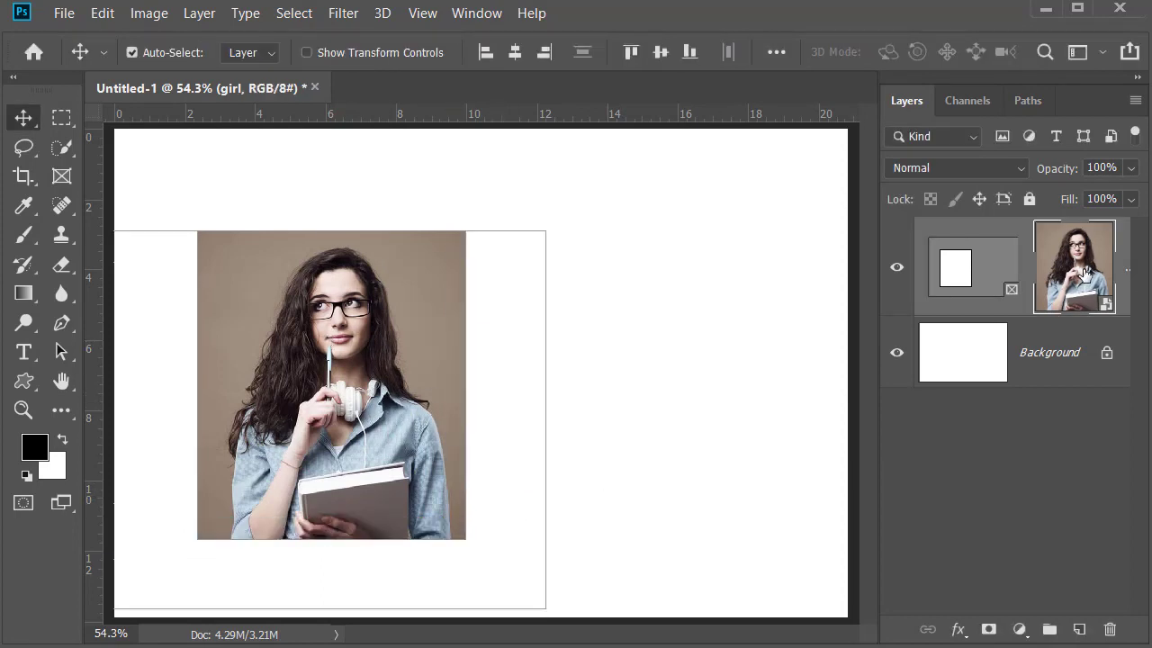
pyautogui.moveTo(370, 459)
pyautogui.mouseDown()
pyautogui.moveTo(340, 460)
pyautogui.moveTo(366, 459)
pyautogui.mouseUp()
pyautogui.click(973, 277)
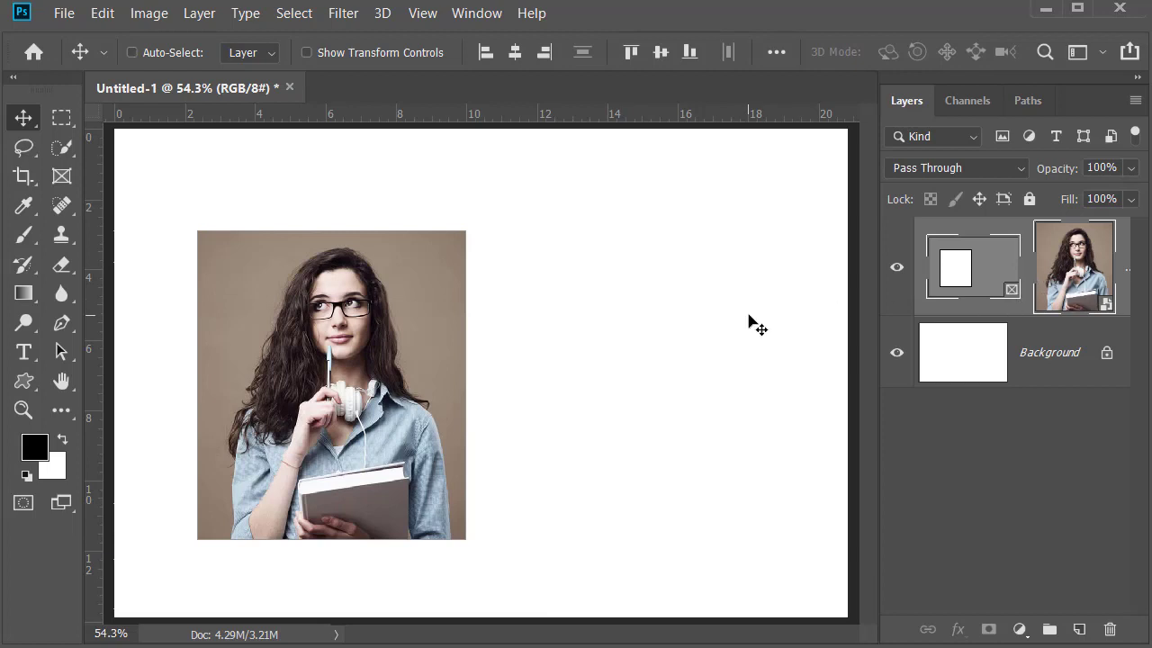
pyautogui.hotkey('ctrl', 't')
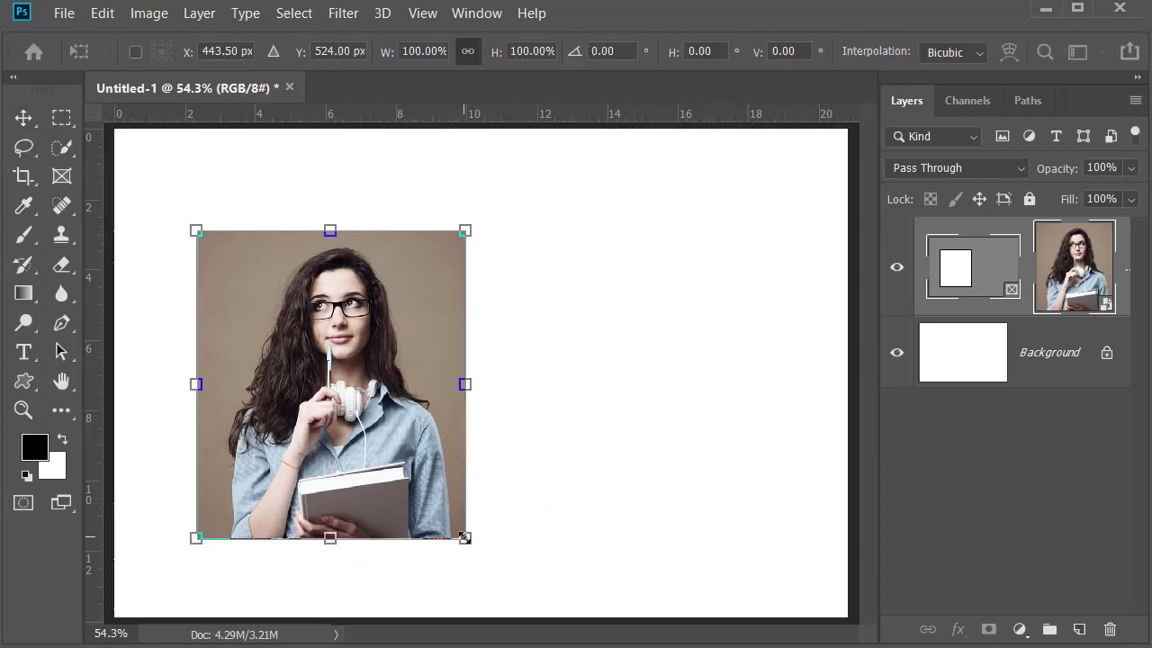
pyautogui.moveTo(465, 538); pyautogui.dragTo(432, 483)
pyautogui.press('Return')
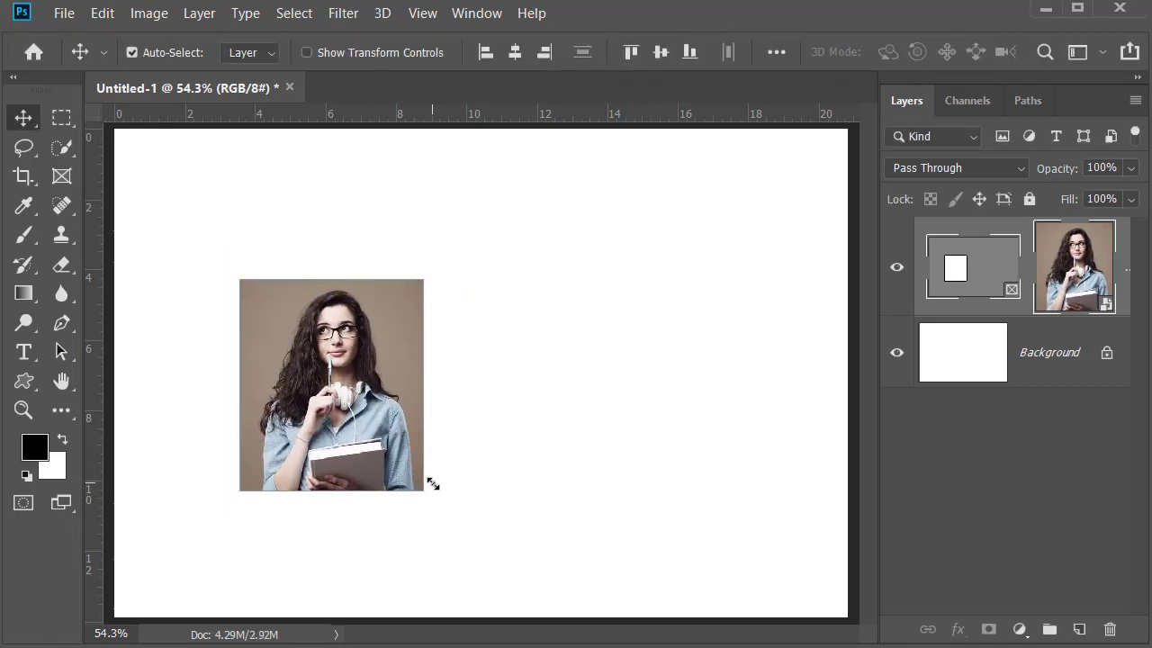
pyautogui.moveTo(364, 394); pyautogui.dragTo(330, 394)
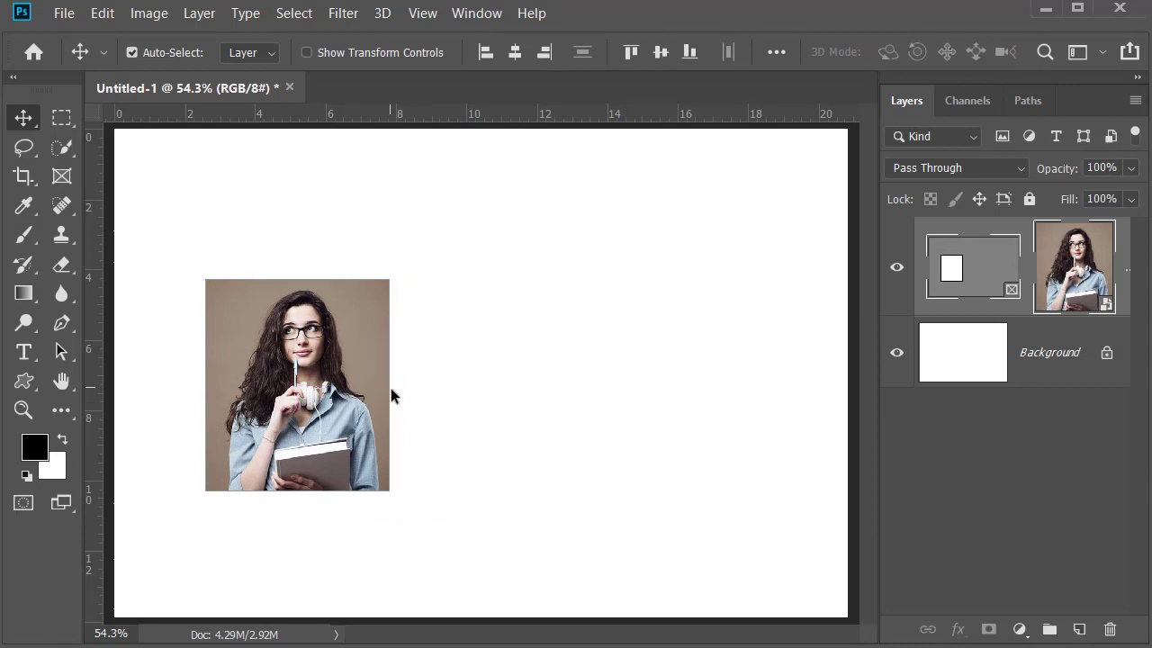
# Draw a circular frame beside the girl photo and place the std student photo inside it.
pyautogui.click(61, 176)
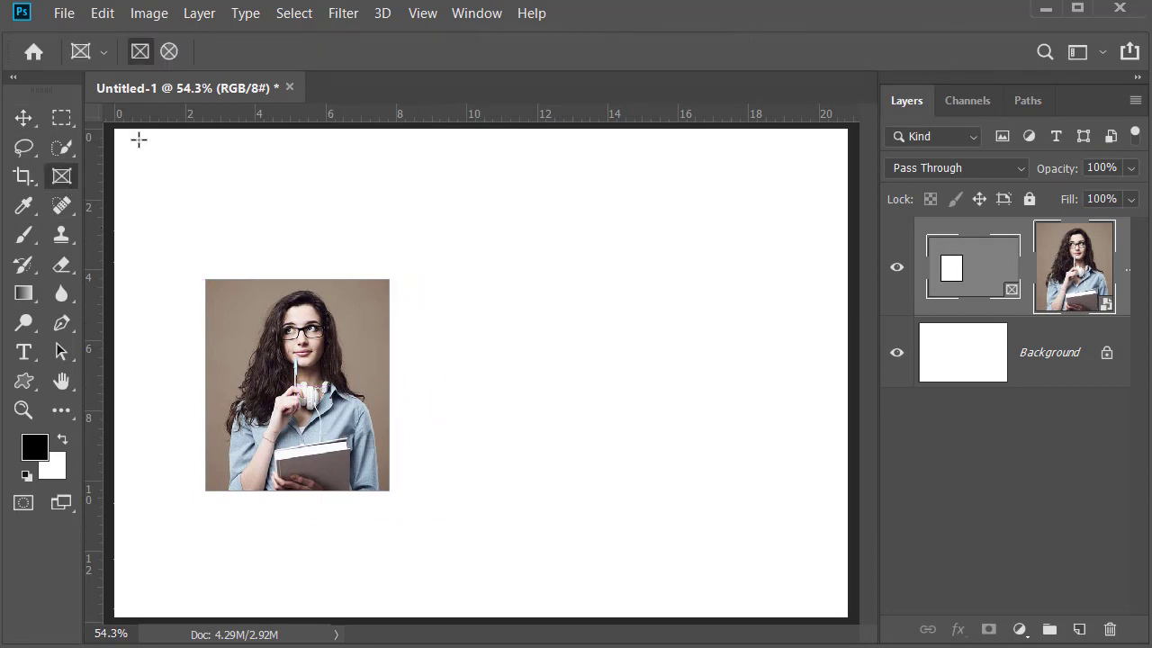
pyautogui.click(169, 52)
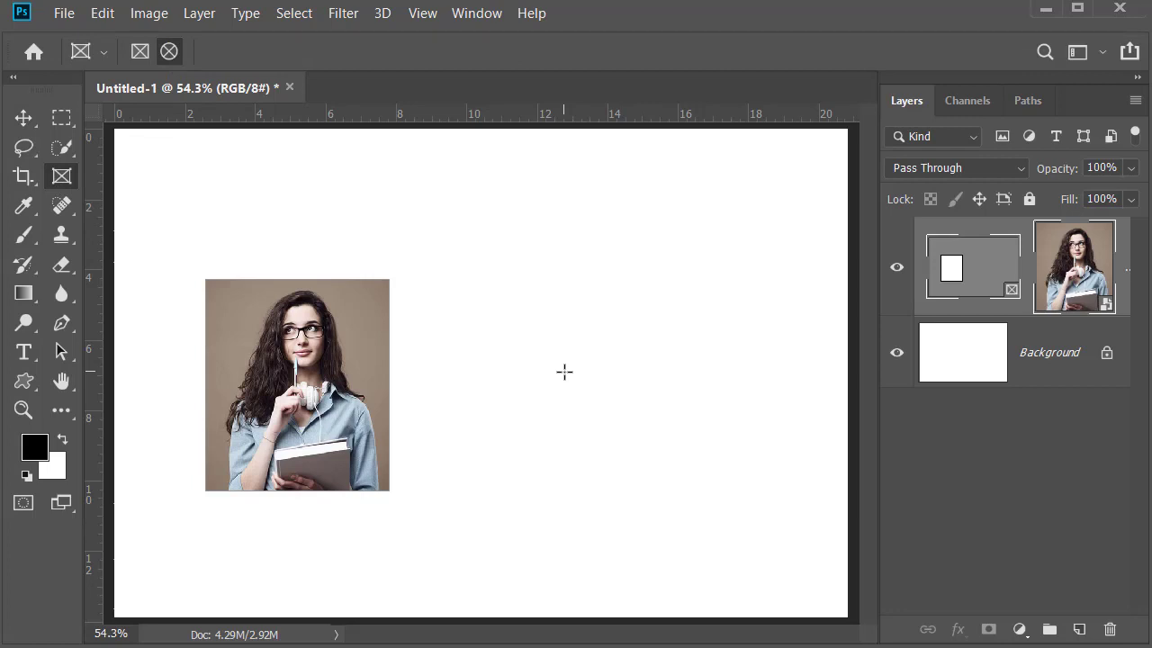
pyautogui.moveTo(564, 372); pyautogui.dragTo(690, 496)
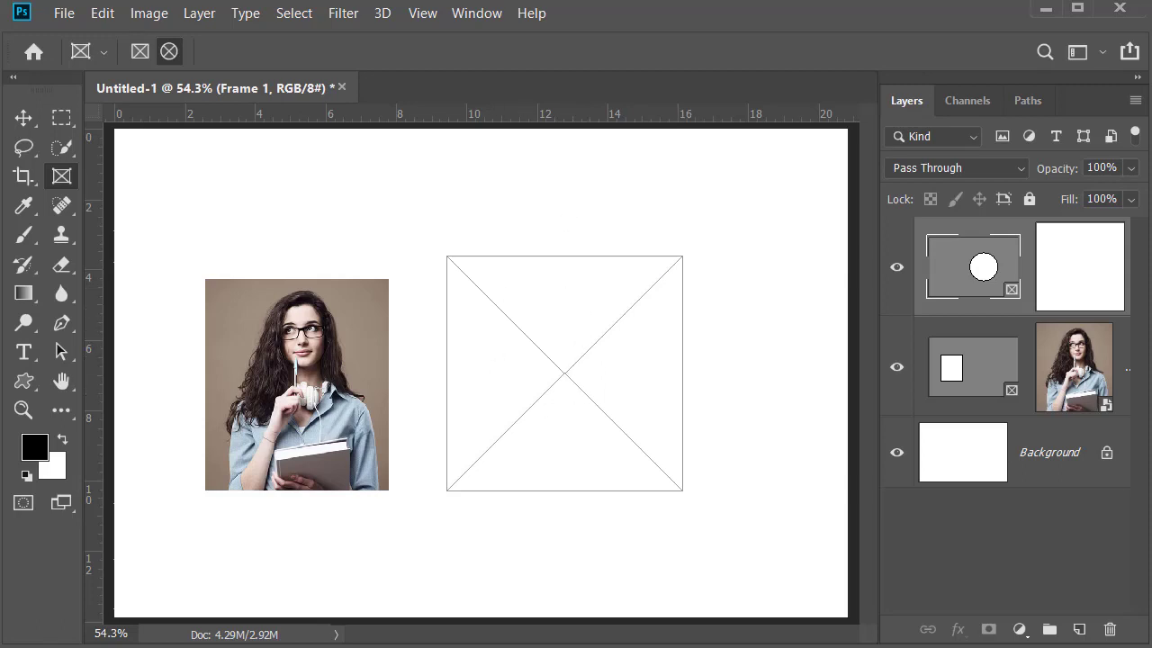
pyautogui.moveTo(452, 17); pyautogui.dragTo(564, 378)
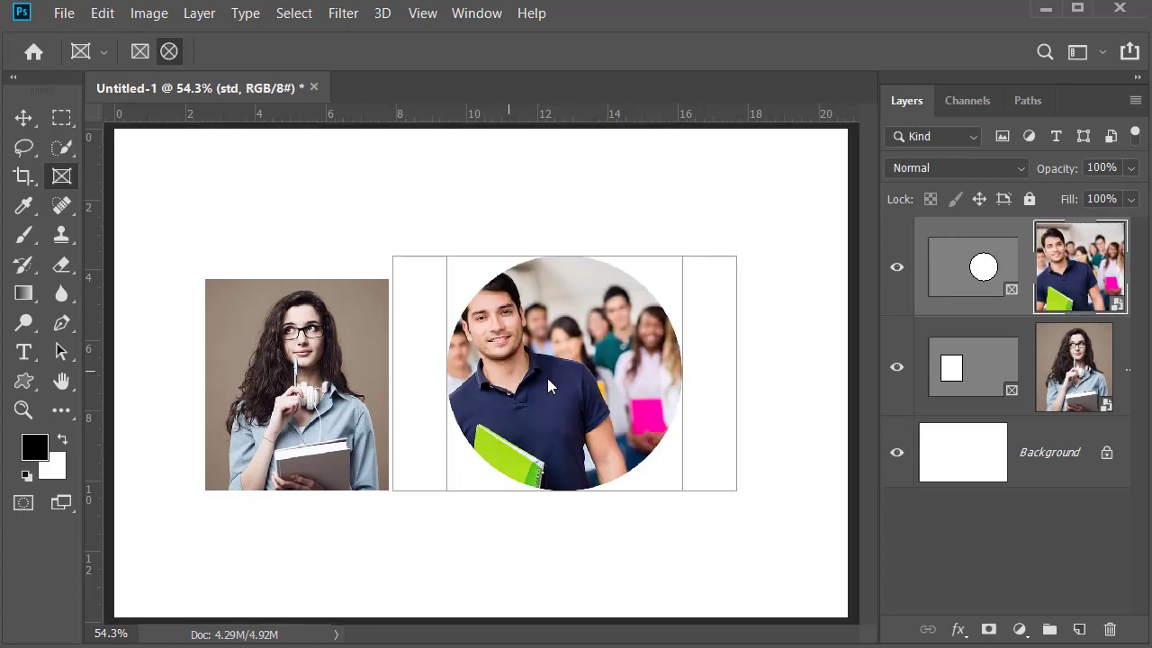
# Shift only the student photo within the circular frame to the right and enlarge it to about 74%.
pyautogui.click(976, 275)
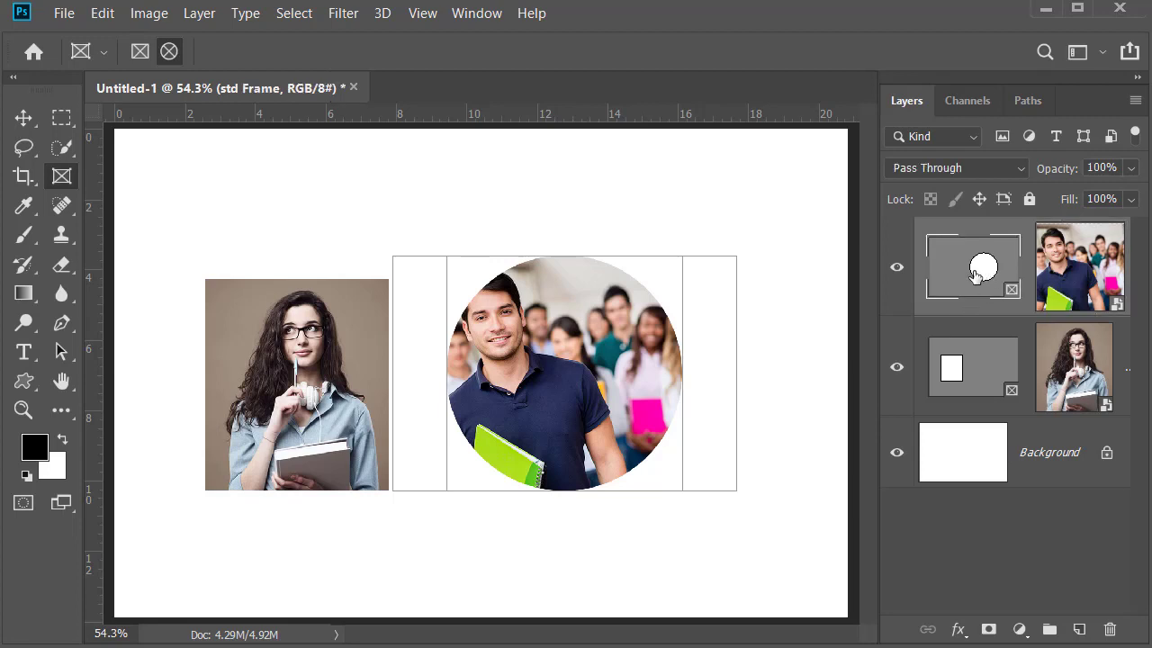
pyautogui.click(1080, 275)
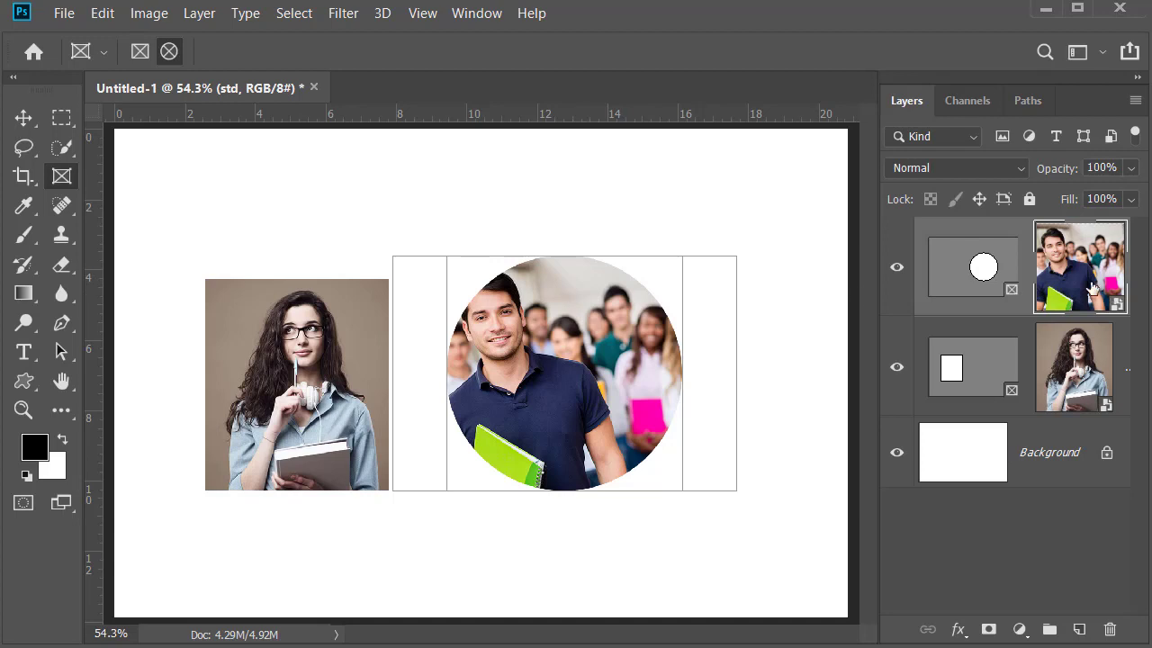
pyautogui.moveTo(571, 382)
pyautogui.mouseDown()
pyautogui.moveTo(549, 396)
pyautogui.moveTo(579, 409)
pyautogui.moveTo(587, 383)
pyautogui.moveTo(584, 393)
pyautogui.mouseUp()
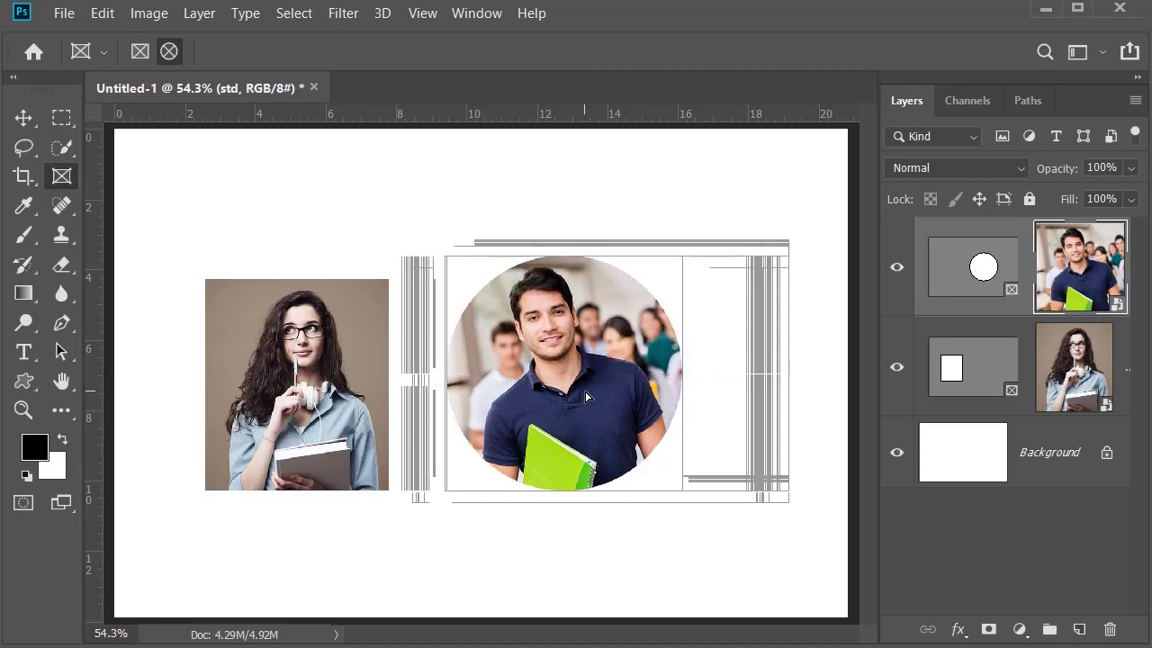
pyautogui.hotkey('ctrl', 't')
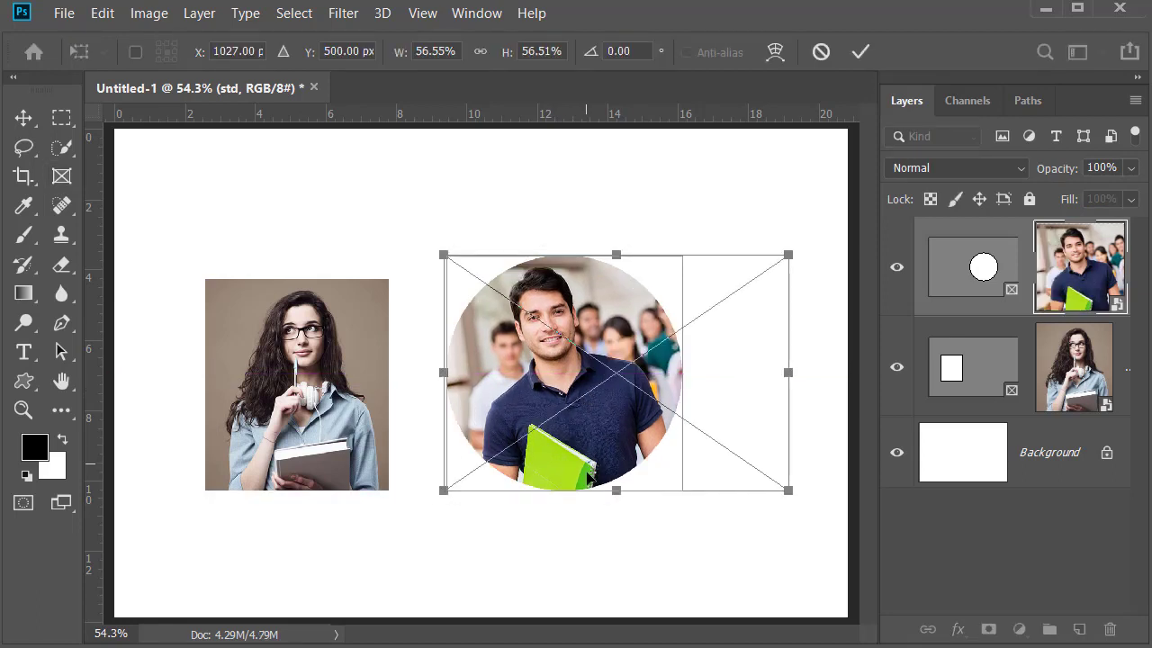
pyautogui.moveTo(617, 494); pyautogui.dragTo(615, 527)
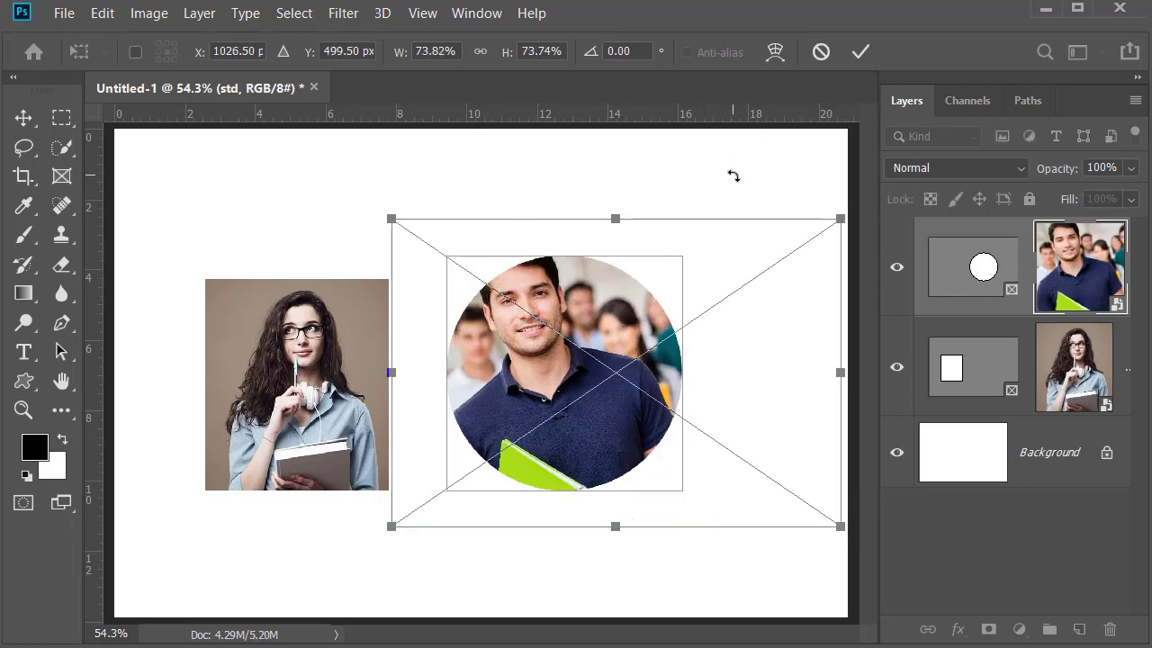
# Rotate the student photo about 14° clockwise and reposition it so the man is centred in the circle, then apply the transform.
pyautogui.moveTo(734, 176); pyautogui.dragTo(747, 201)
pyautogui.moveTo(617, 386); pyautogui.dragTo(626, 406)
pyautogui.moveTo(663, 219); pyautogui.dragTo(679, 236)
pyautogui.moveTo(622, 347); pyautogui.dragTo(631, 354)
pyautogui.press('k')
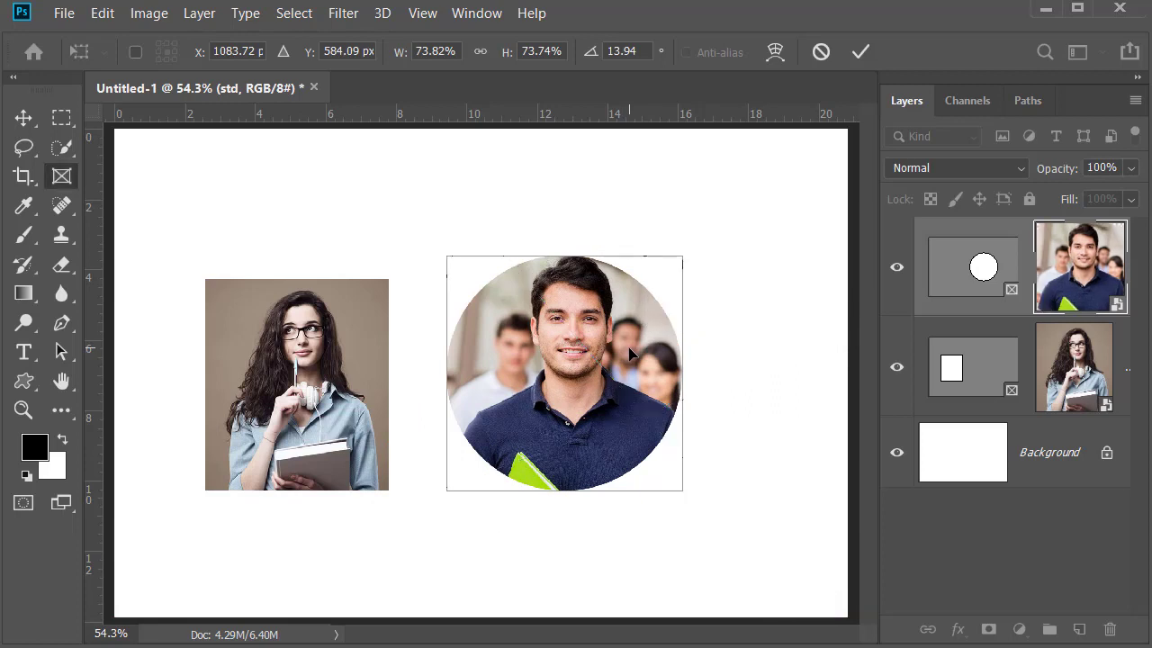
pyautogui.click(23, 117)
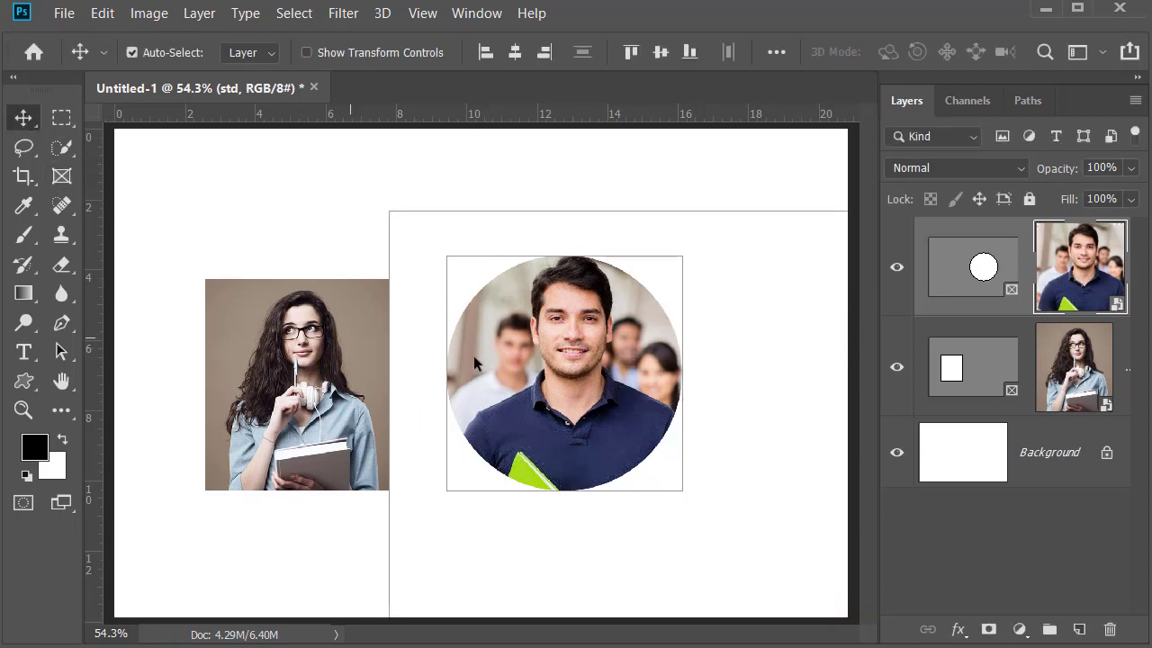
# Scale the circular frame together with its student photo to about 110% and move it up and to the right.
pyautogui.click(230, 206)
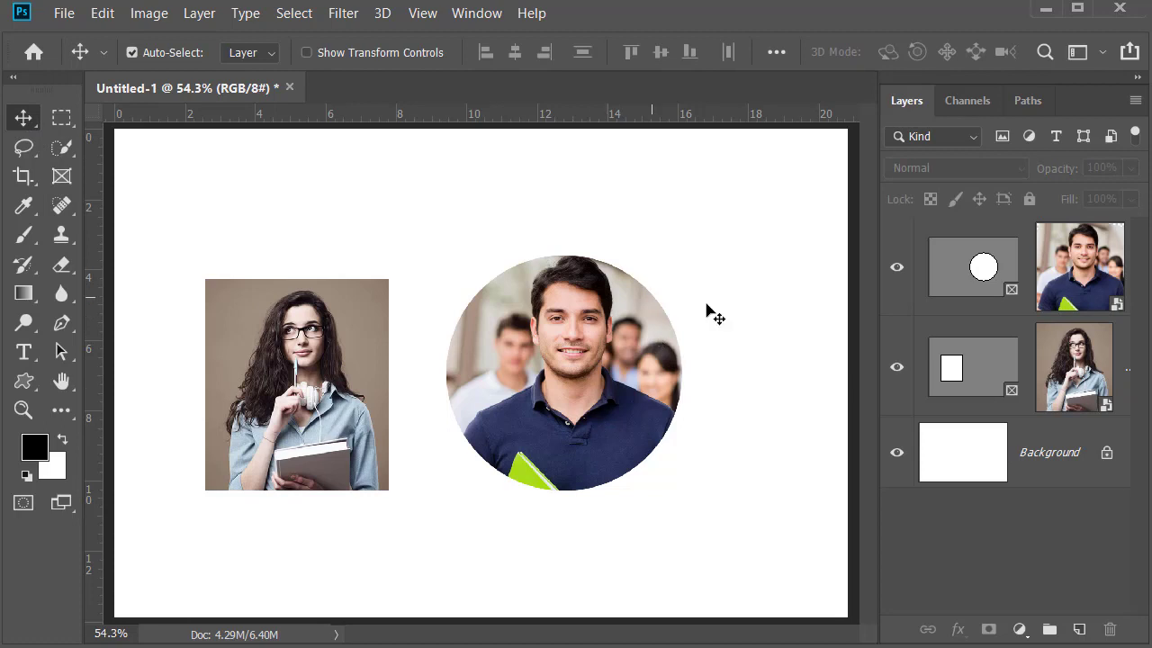
pyautogui.click(1075, 279)
pyautogui.click(938, 287)
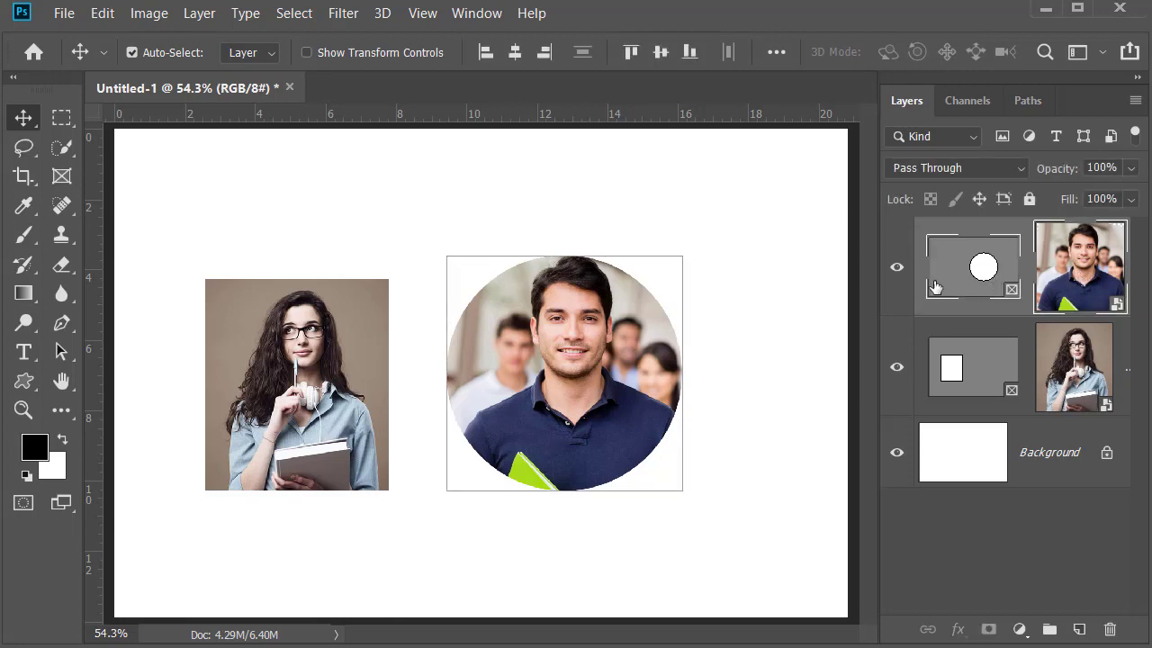
pyautogui.hotkey('ctrl', 't')
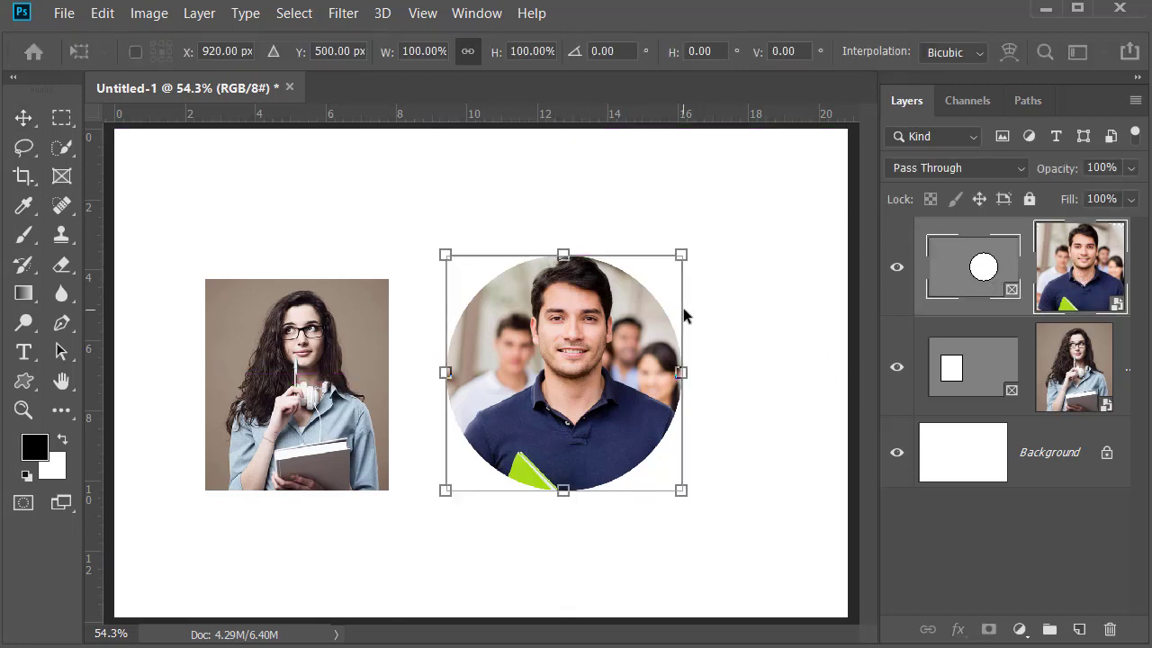
pyautogui.moveTo(681, 497); pyautogui.dragTo(720, 477)
pyautogui.moveTo(648, 438); pyautogui.dragTo(745, 407)
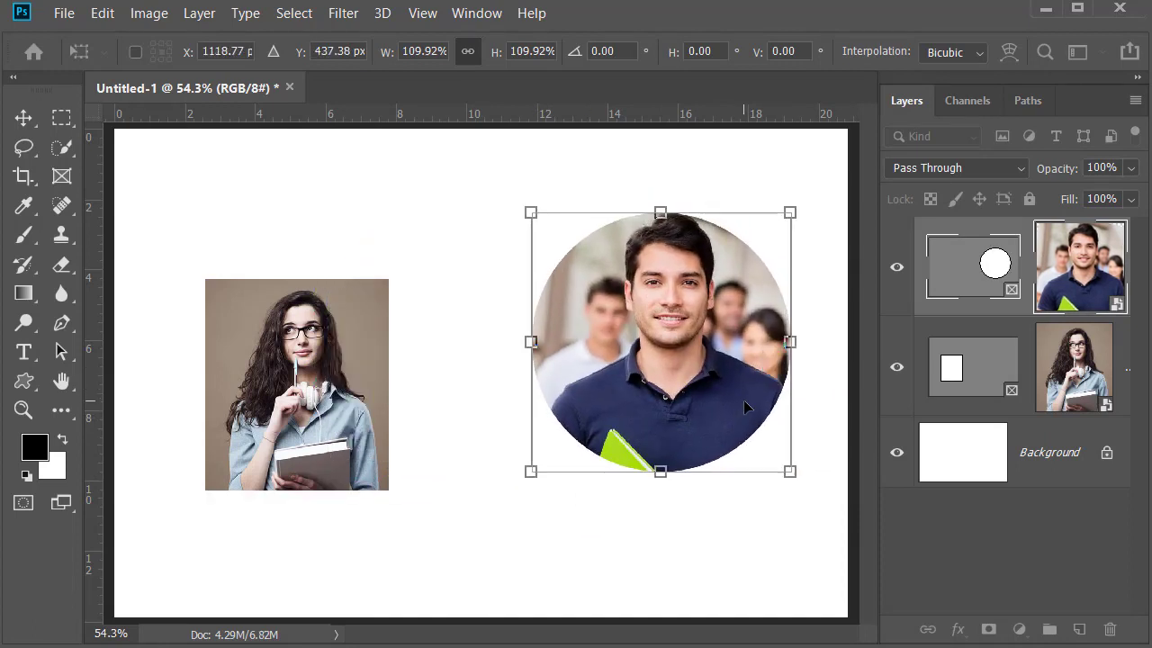
pyautogui.press('Return')
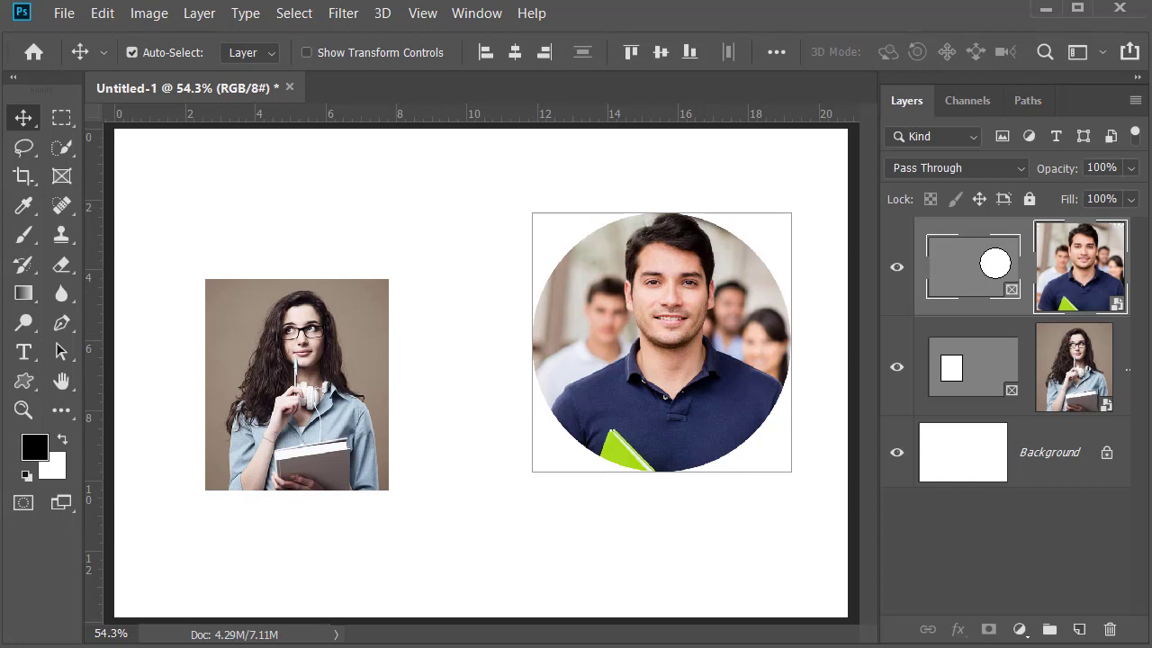
# Open girl.jpg as its own document, fit it to the window and unlock its background layer.
pyautogui.moveTo(510, 43); pyautogui.dragTo(418, 86)
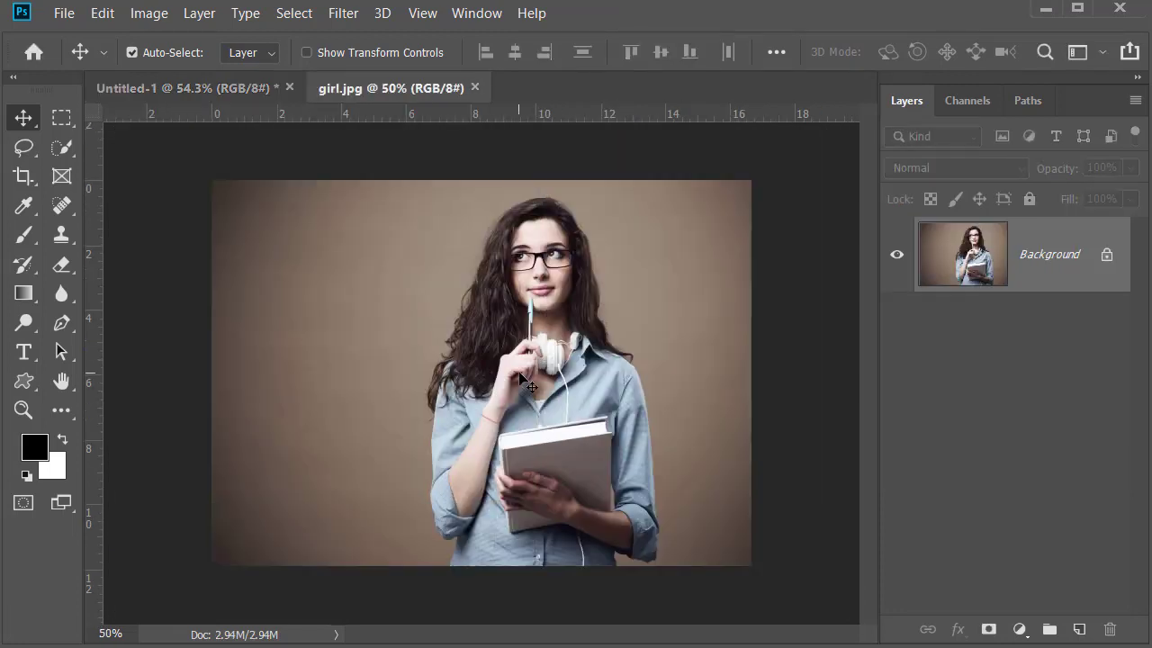
pyautogui.hotkey('ctrl', '0')
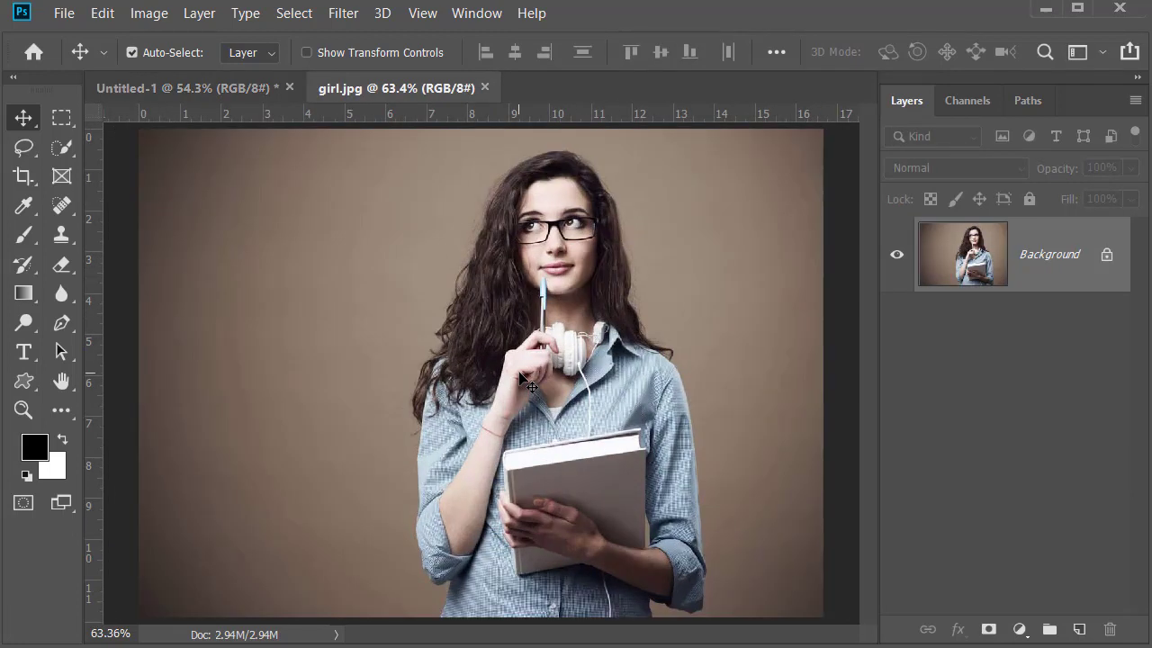
pyautogui.click(1107, 254)
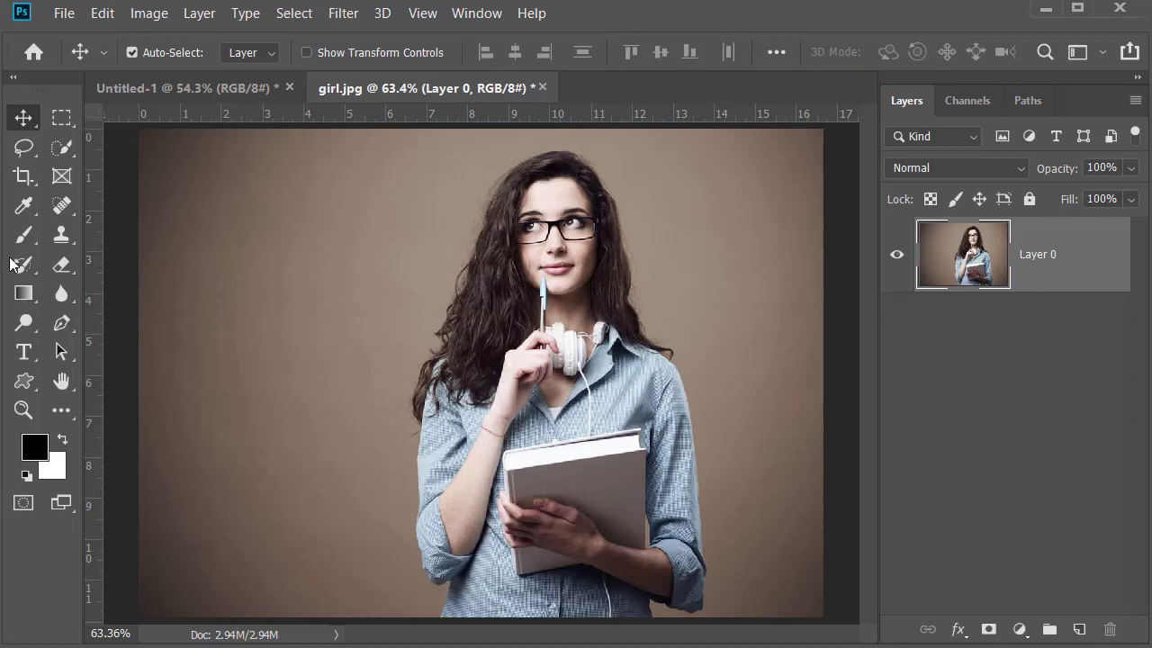
# Draw a circular frame about 8.5 in across around the girl's head and upper body so the existing photo is masked by it.
pyautogui.click(61, 177)
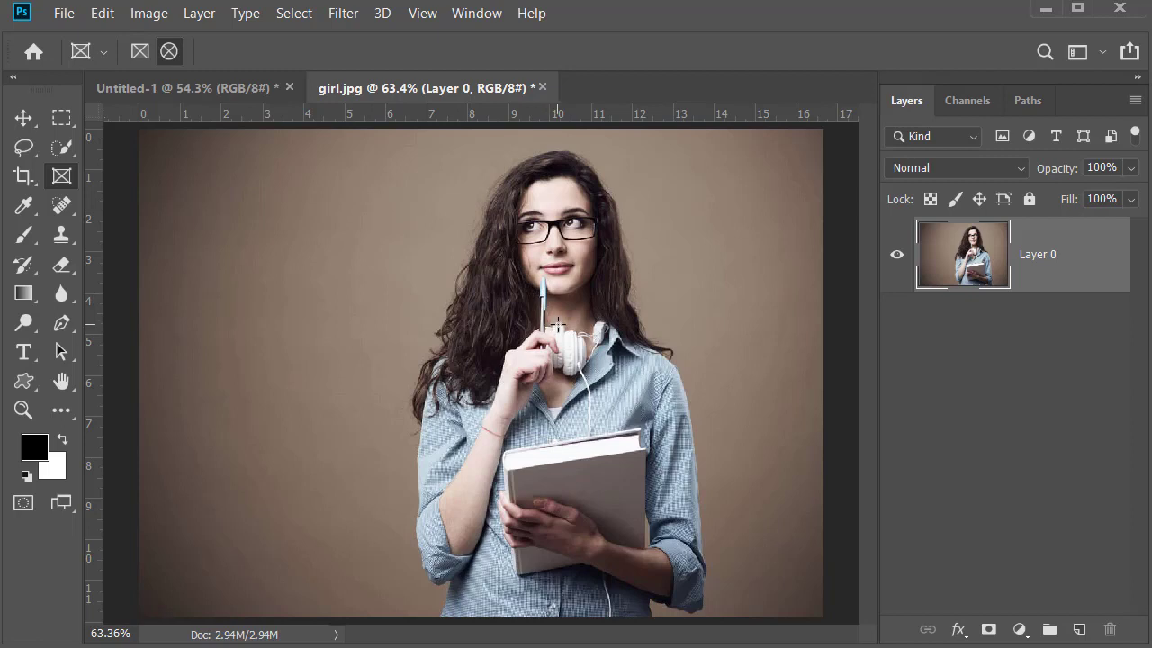
pyautogui.moveTo(557, 323); pyautogui.dragTo(734, 555)
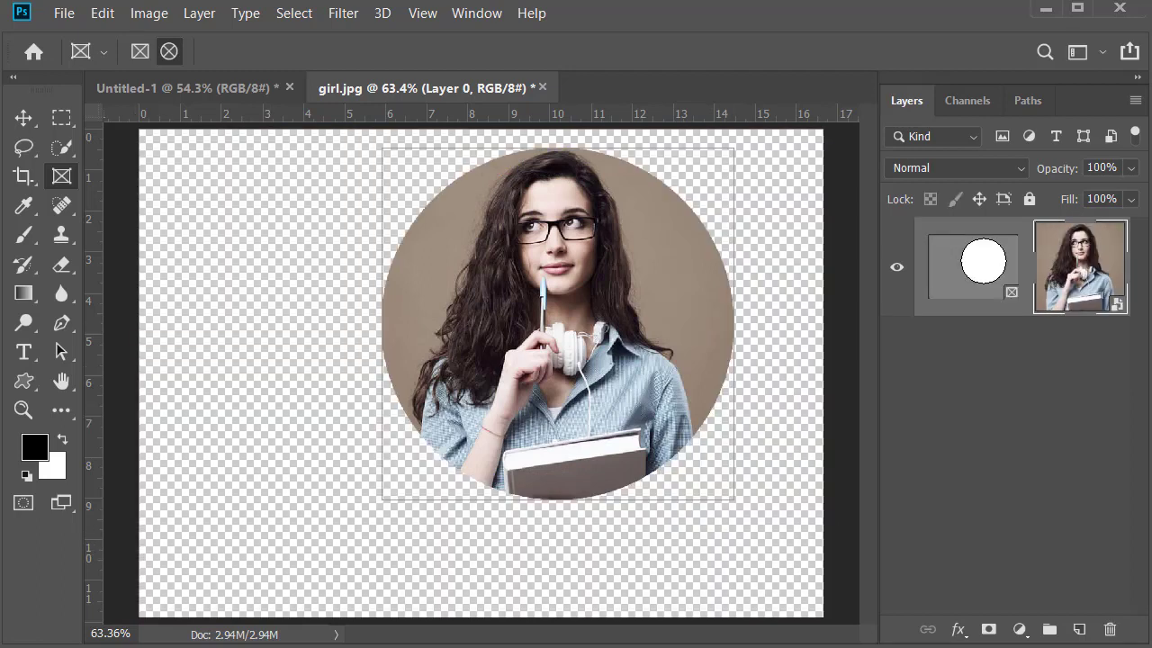
pyautogui.click(23, 118)
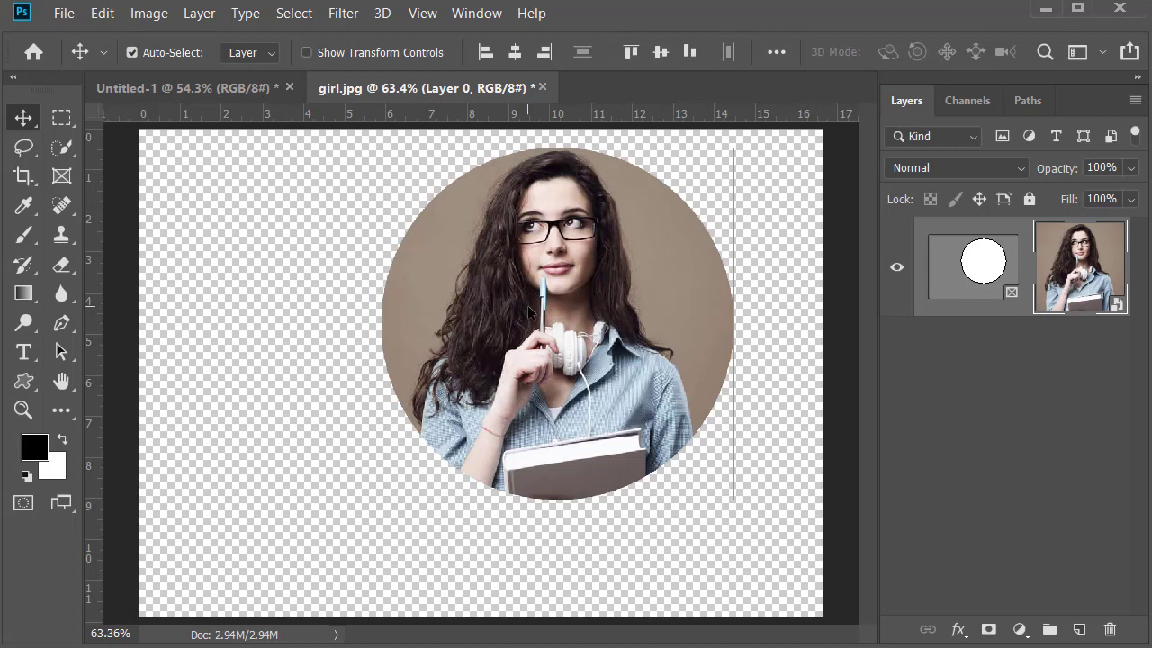
# Close girl.jpg without saving and delete both photo frames from Untitled-1.
pyautogui.click(542, 88)
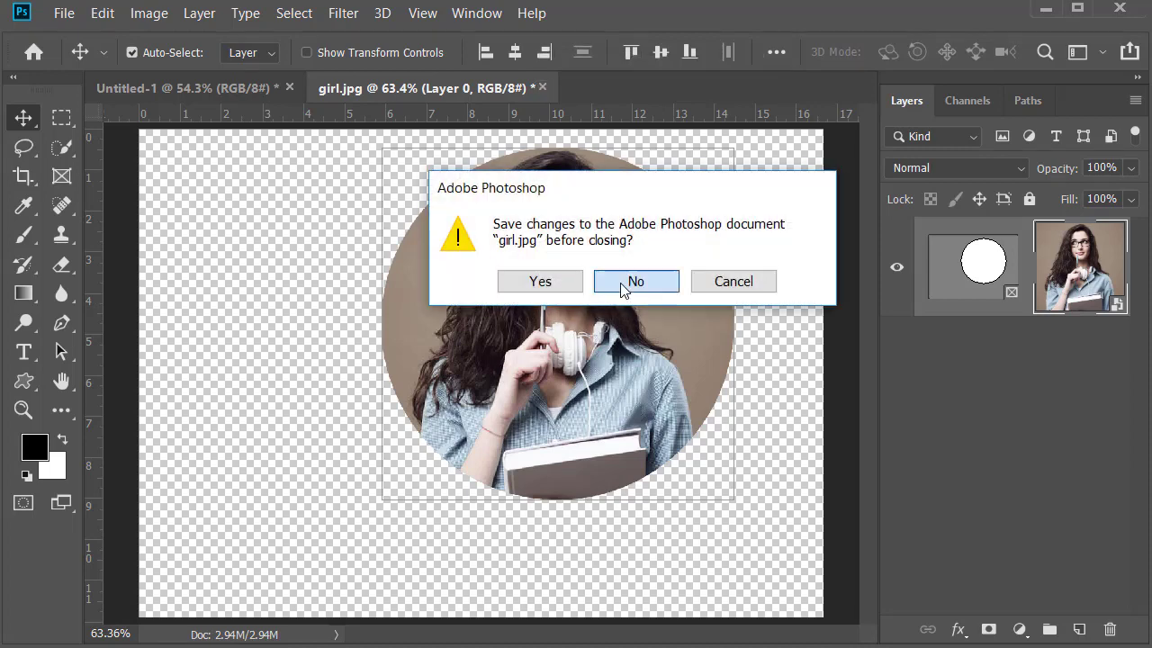
pyautogui.click(627, 280)
pyautogui.moveTo(1030, 304); pyautogui.dragTo(1108, 628)
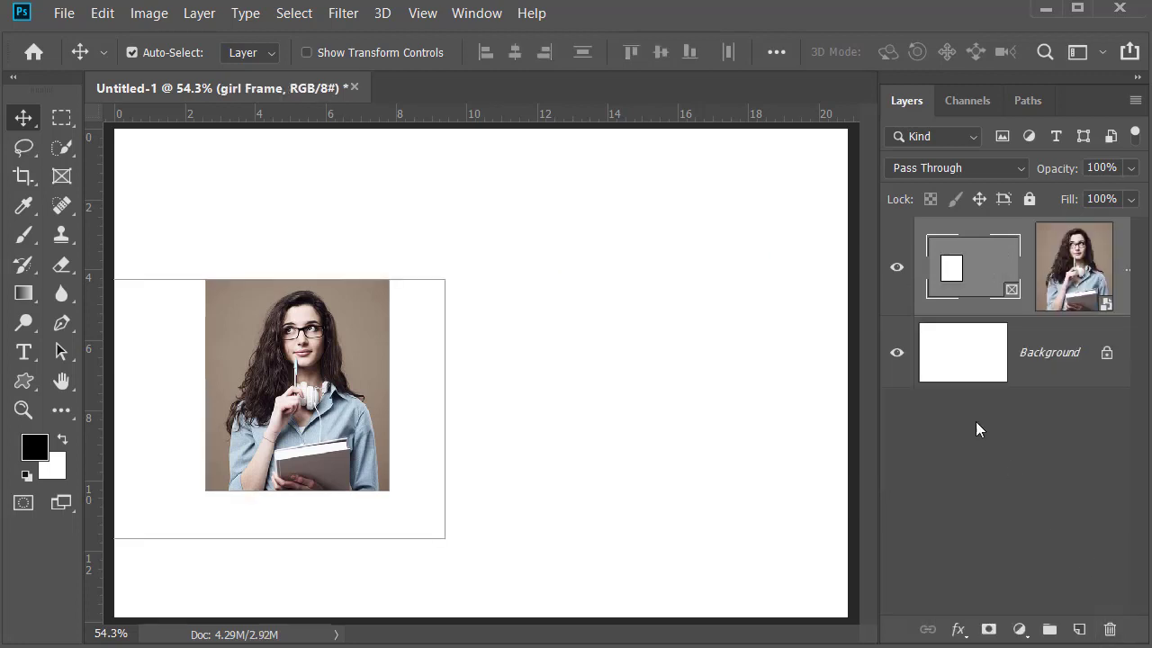
pyautogui.moveTo(981, 284); pyautogui.dragTo(1115, 627)
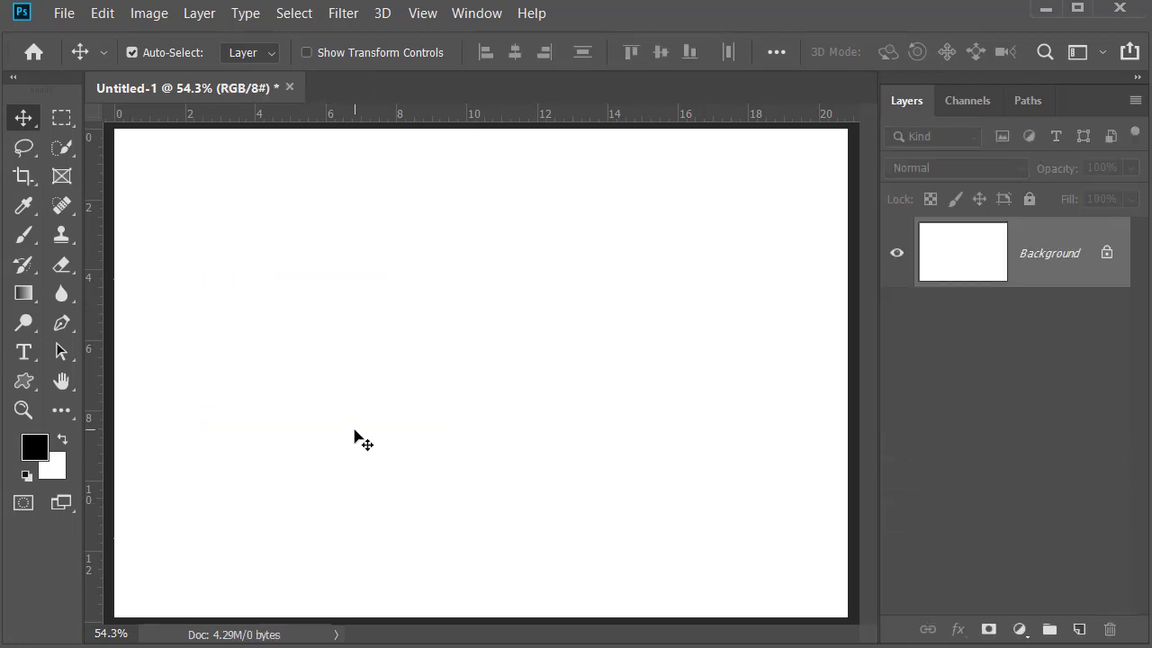
# Add the word TEXT in capitals near the middle of the canvas in red Impact at 158.41 pt.
pyautogui.press('t')
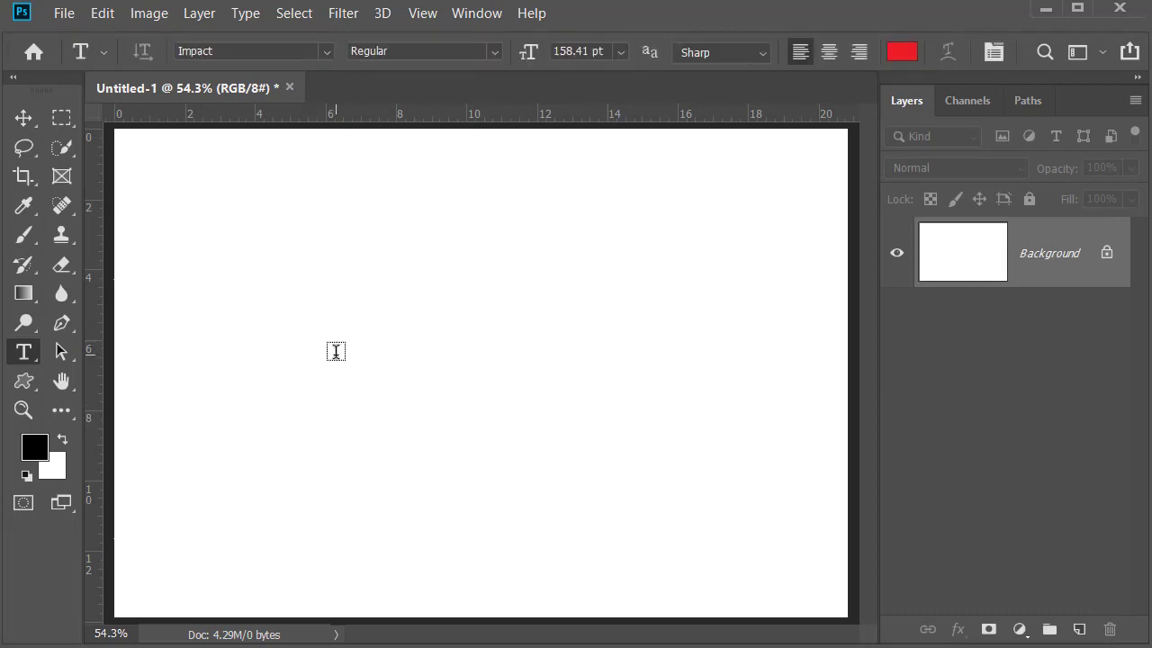
pyautogui.click(334, 351)
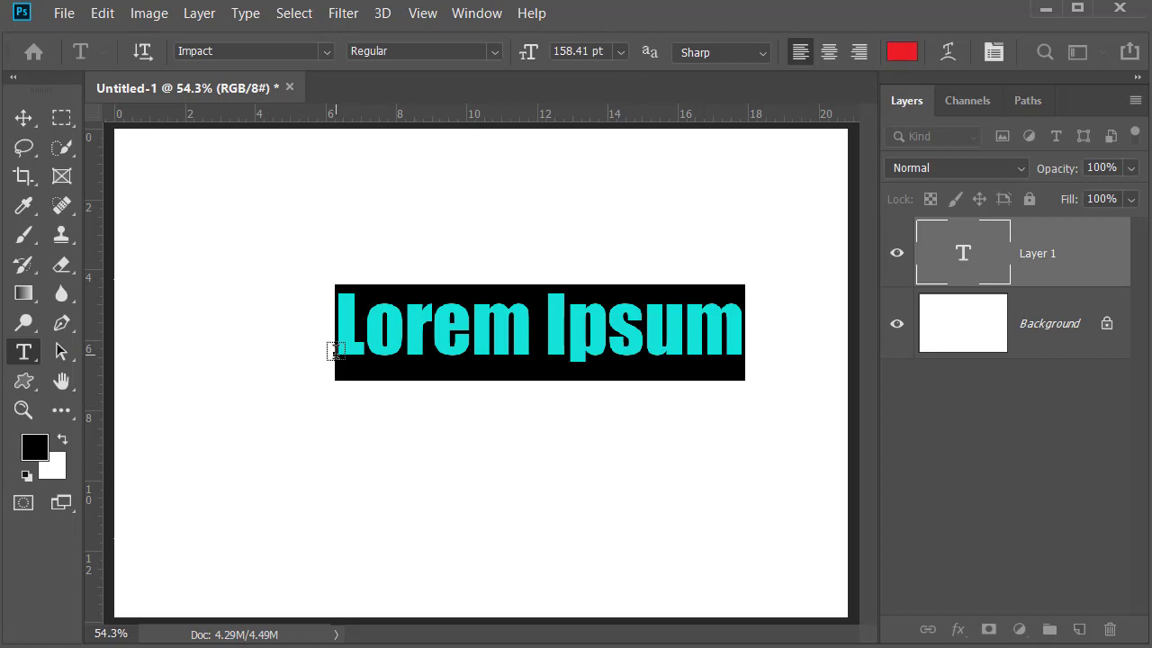
pyautogui.write('text')
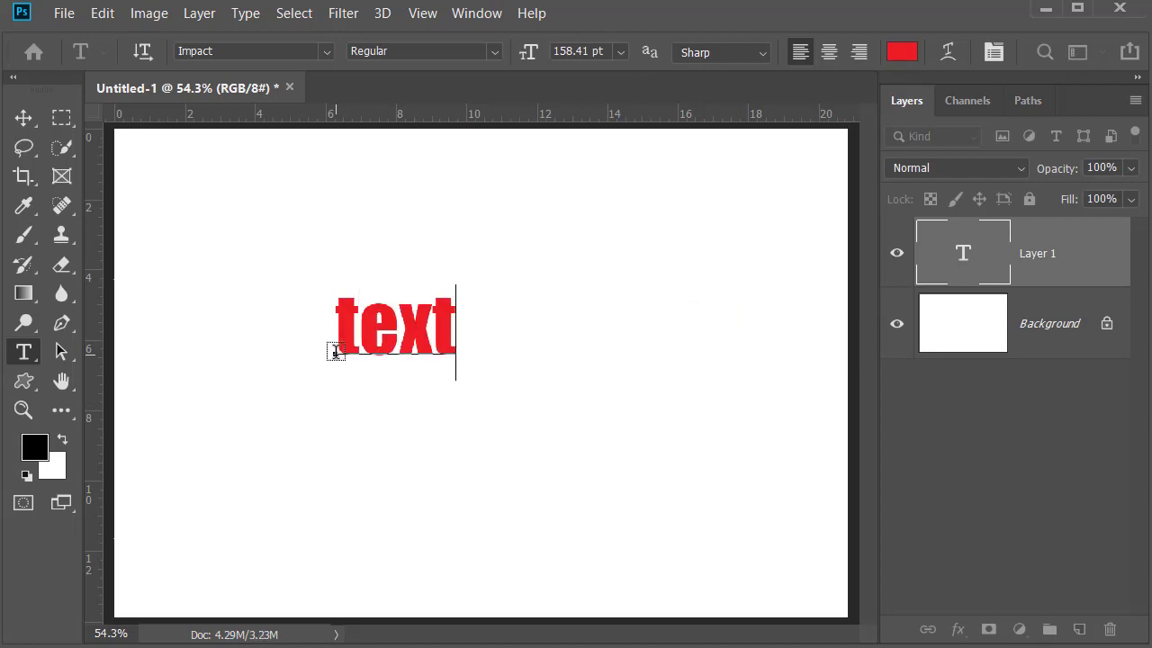
pyautogui.doubleClick(398, 325)
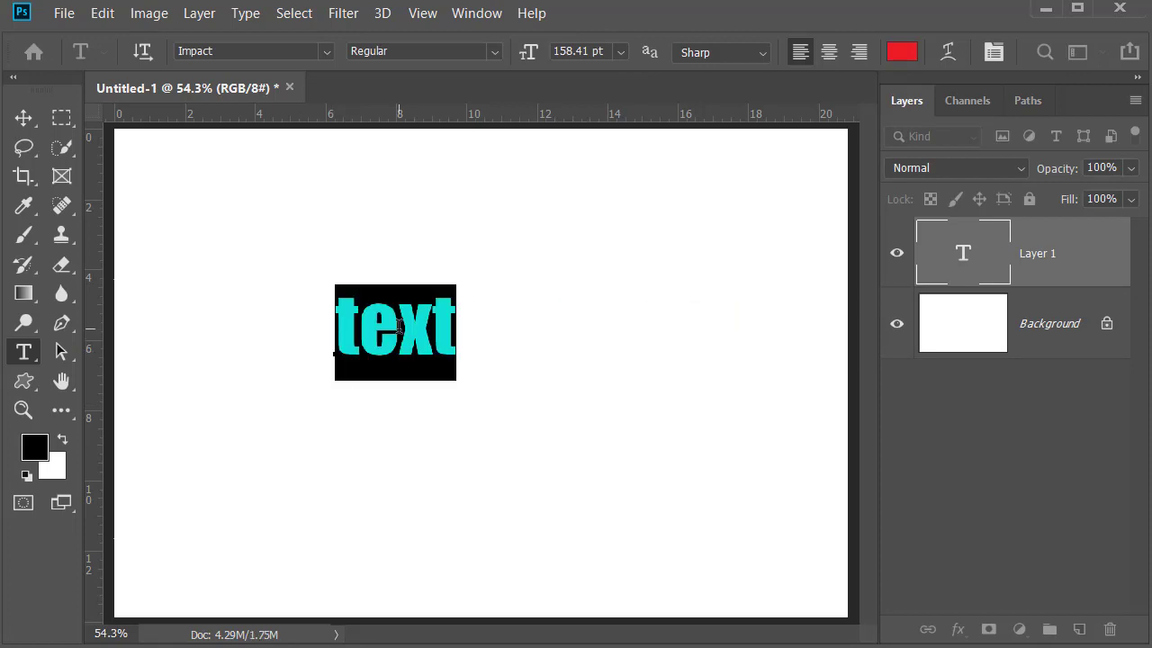
pyautogui.write('TEXT')
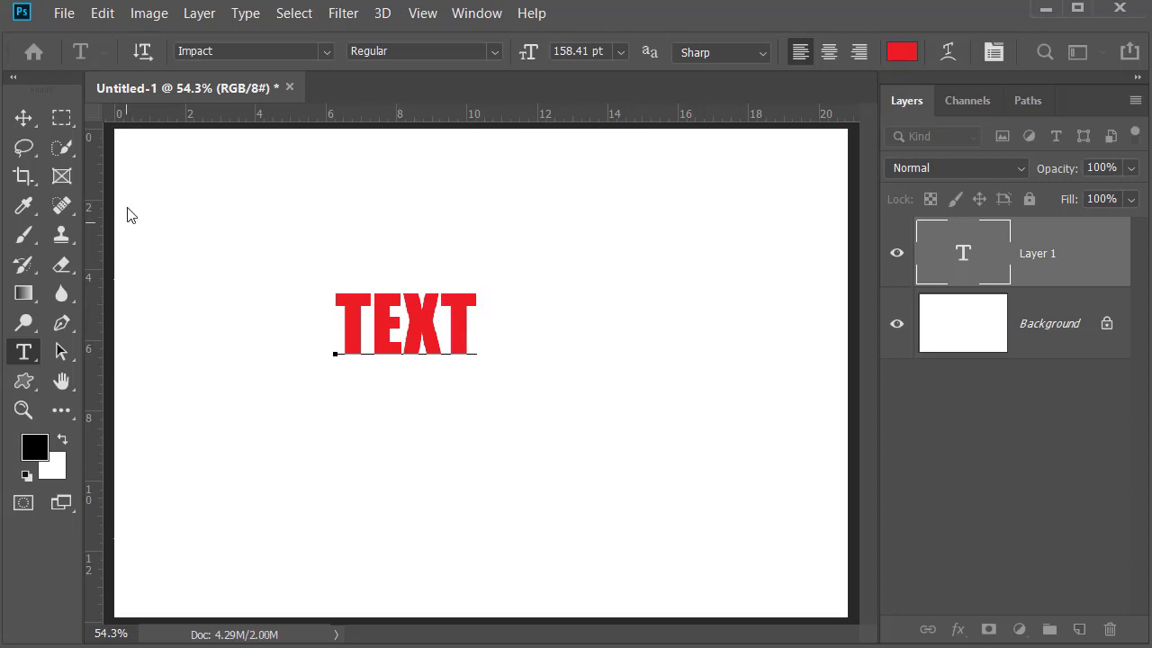
# Enlarge the TEXT layer to about 324% and position it across the left and middle of the canvas.
pyautogui.click(24, 117)
pyautogui.moveTo(386, 329); pyautogui.dragTo(382, 327)
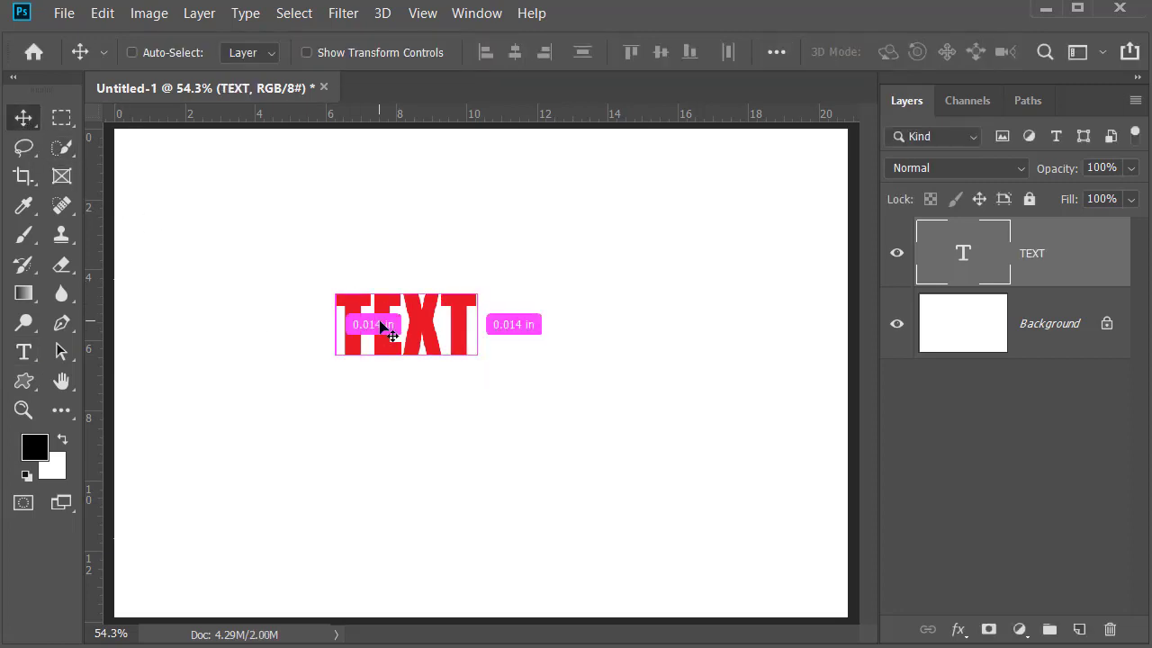
pyautogui.hotkey('ctrl', 't')
pyautogui.moveTo(406, 379); pyautogui.dragTo(434, 485)
pyautogui.moveTo(450, 384); pyautogui.dragTo(454, 450)
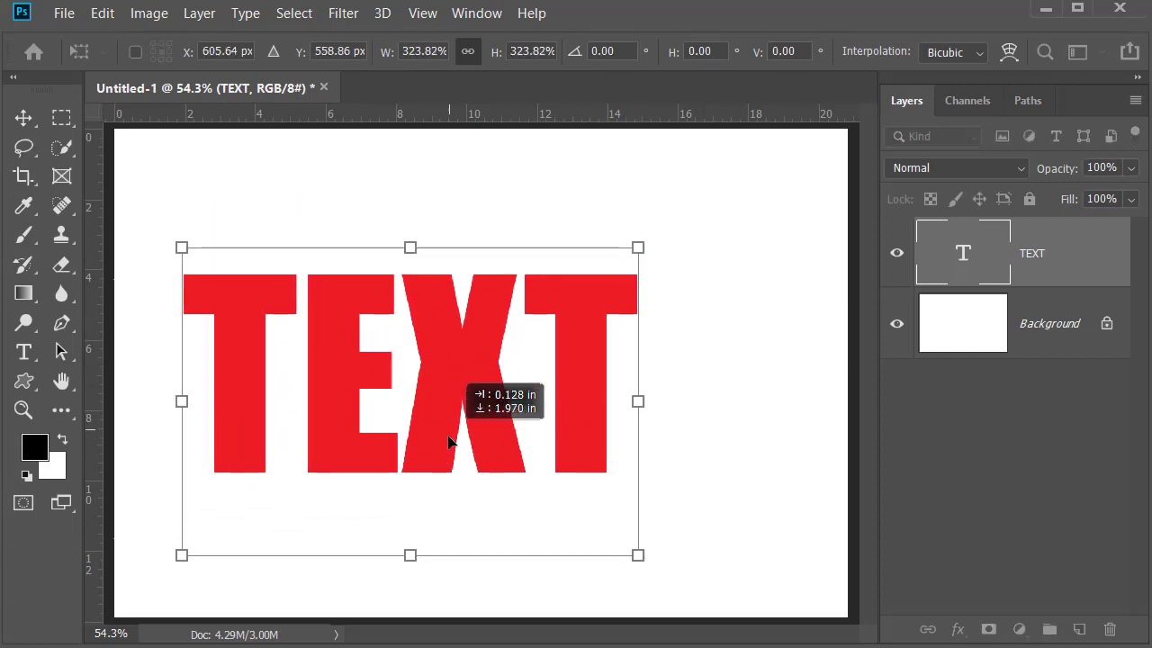
pyautogui.press('Return')
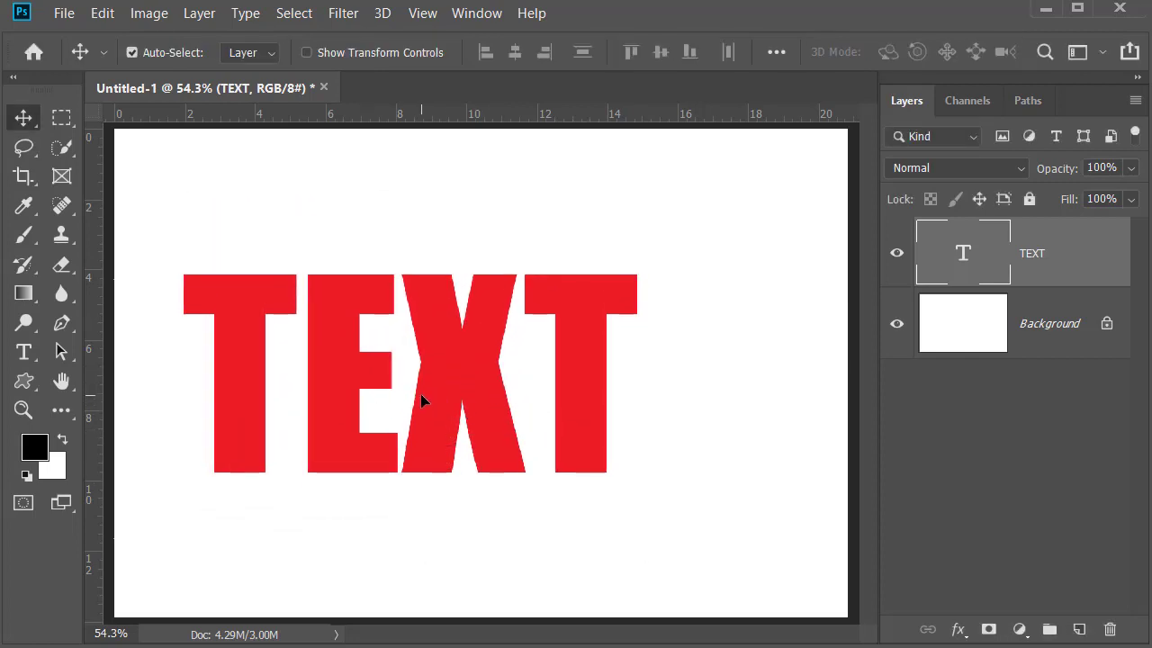
# Convert the text layer to a frame named TEXT and place the book photo inside it.
pyautogui.rightClick(1063, 272)
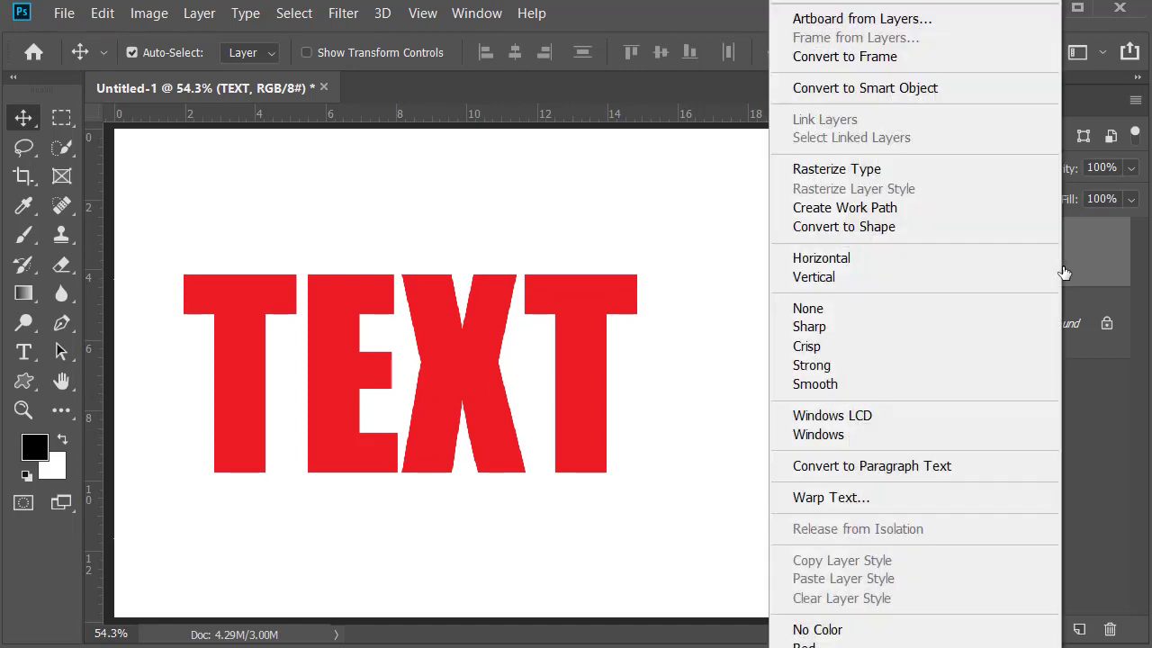
pyautogui.click(853, 54)
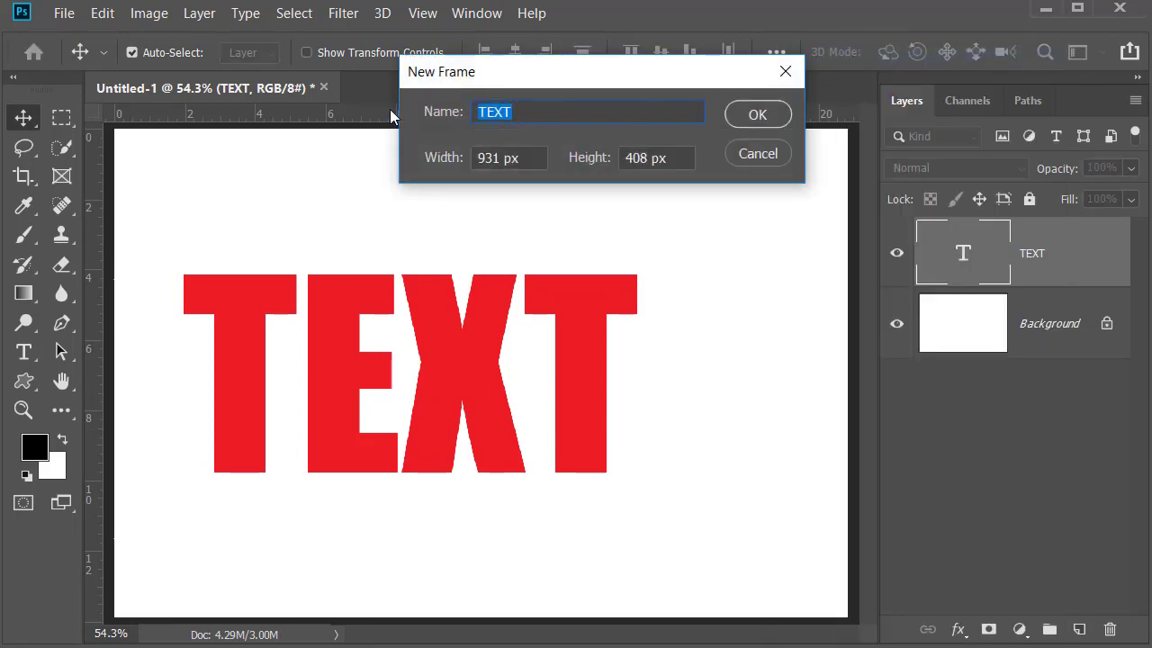
pyautogui.click(775, 114)
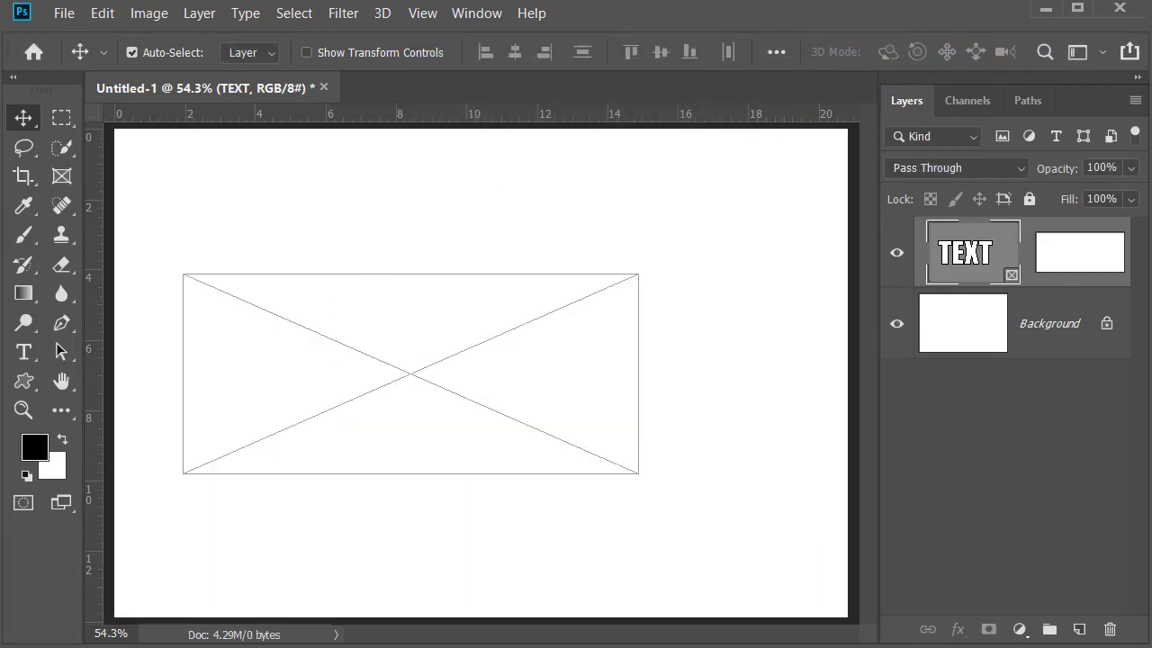
pyautogui.moveTo(358, 18); pyautogui.dragTo(409, 370)
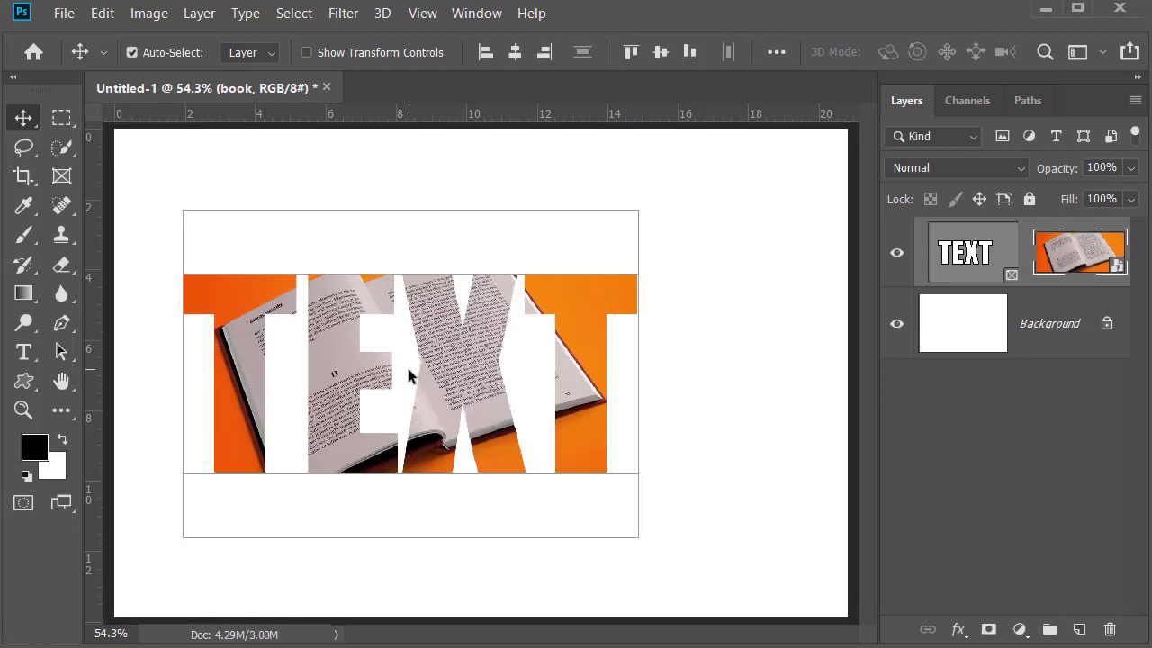
# Enlarge only the book photo inside the letters to about 83% and shift it down and slightly right, then apply the transform.
pyautogui.moveTo(493, 379); pyautogui.dragTo(461, 383)
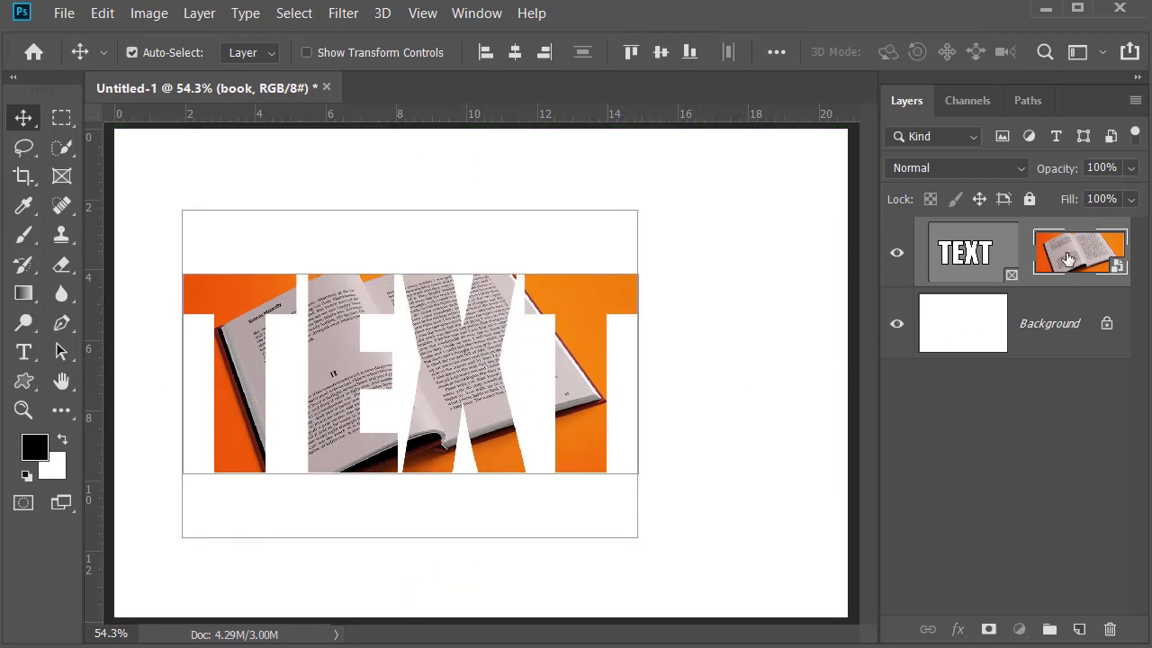
pyautogui.hotkey('ctrl', 't')
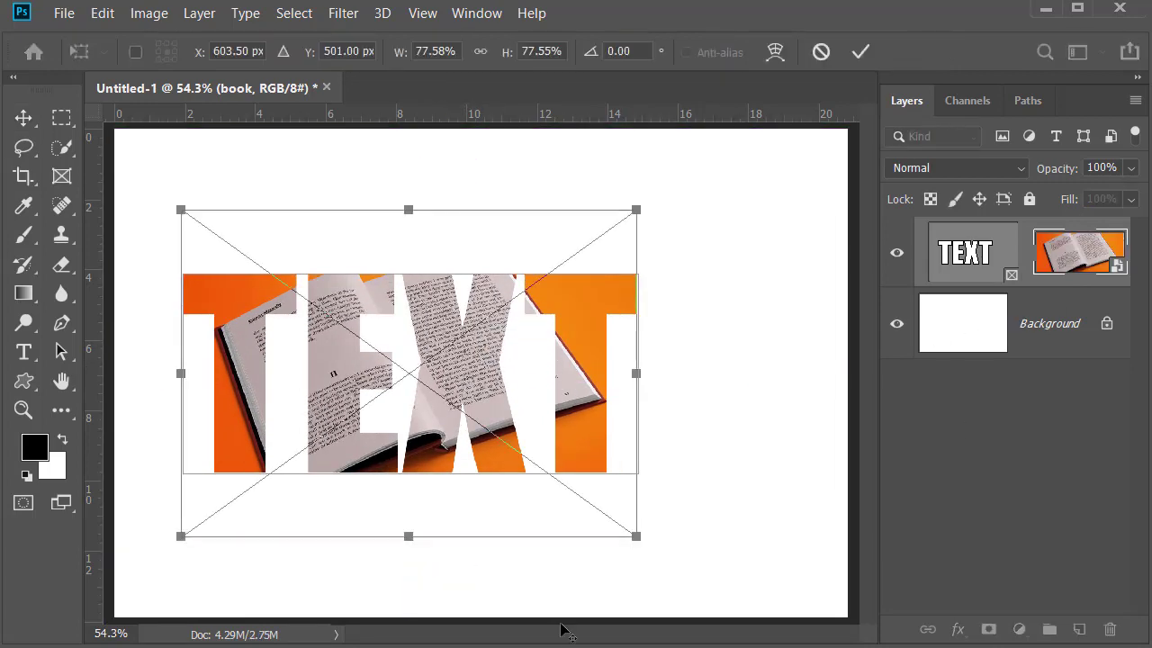
pyautogui.moveTo(408, 536)
pyautogui.mouseDown()
pyautogui.moveTo(408, 607)
pyautogui.moveTo(410, 547)
pyautogui.mouseUp()
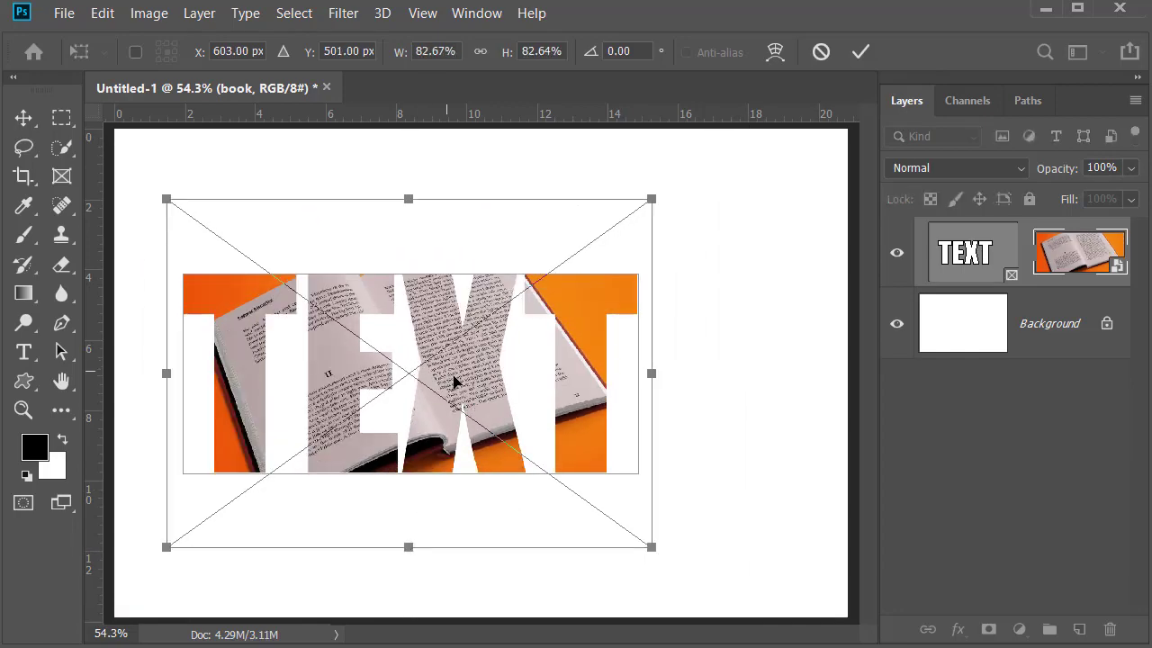
pyautogui.moveTo(455, 383); pyautogui.dragTo(468, 437)
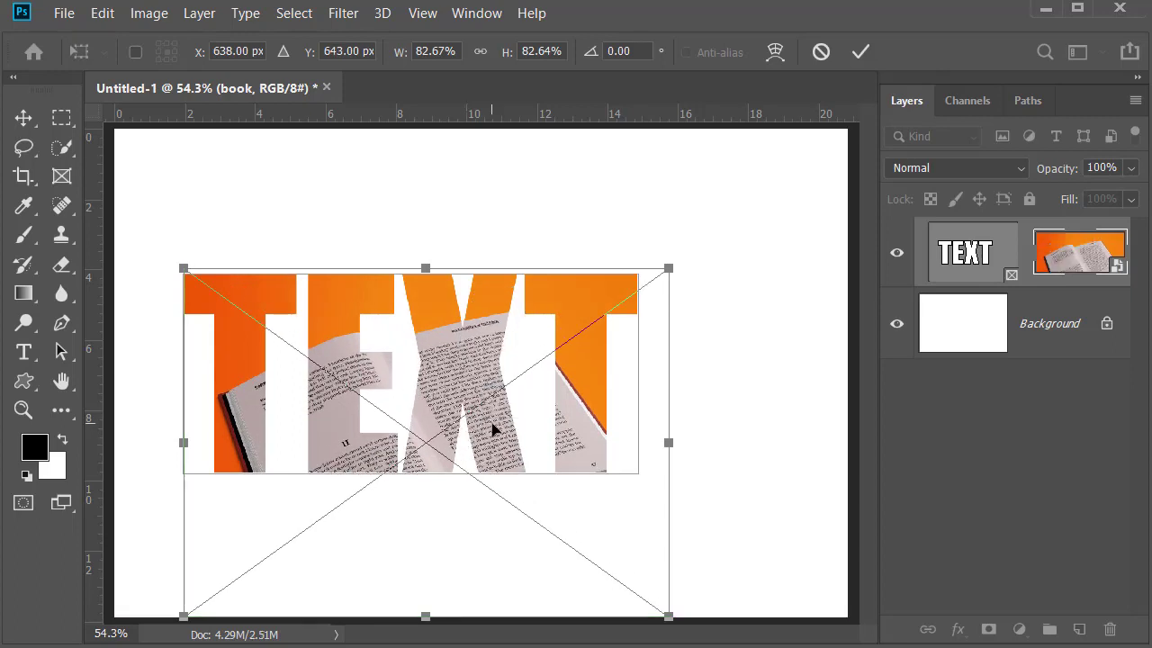
pyautogui.press('Return')
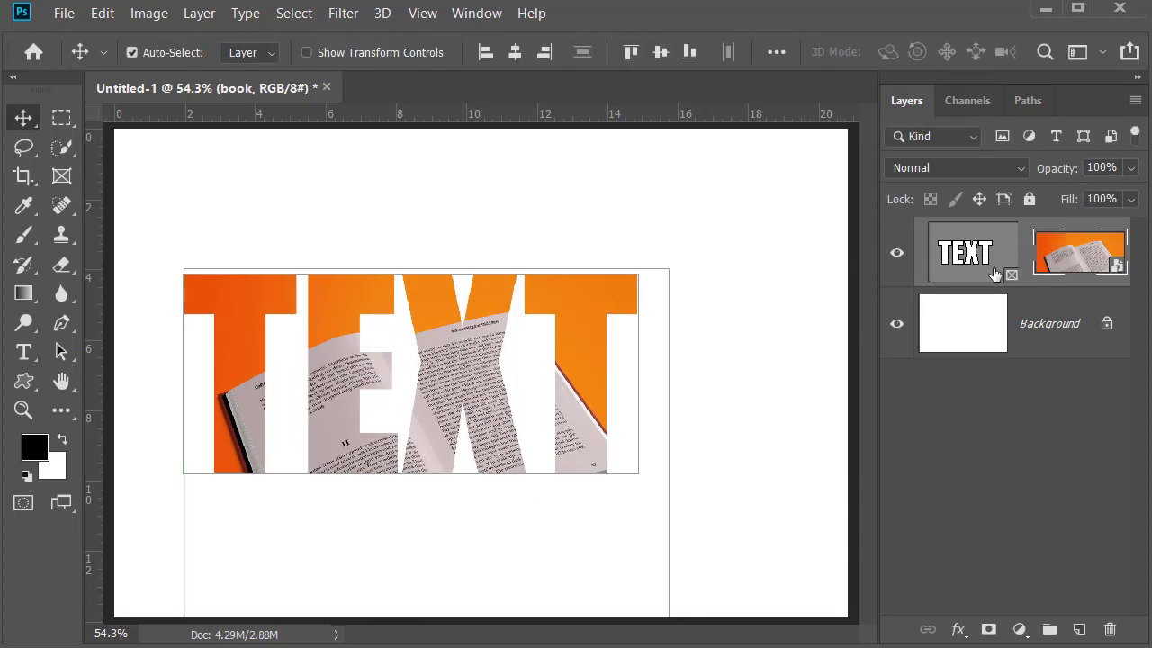
# Delete the TEXT frame layer and choose the diagonal-stripes custom shape for drawing.
pyautogui.moveTo(997, 274); pyautogui.dragTo(1110, 628)
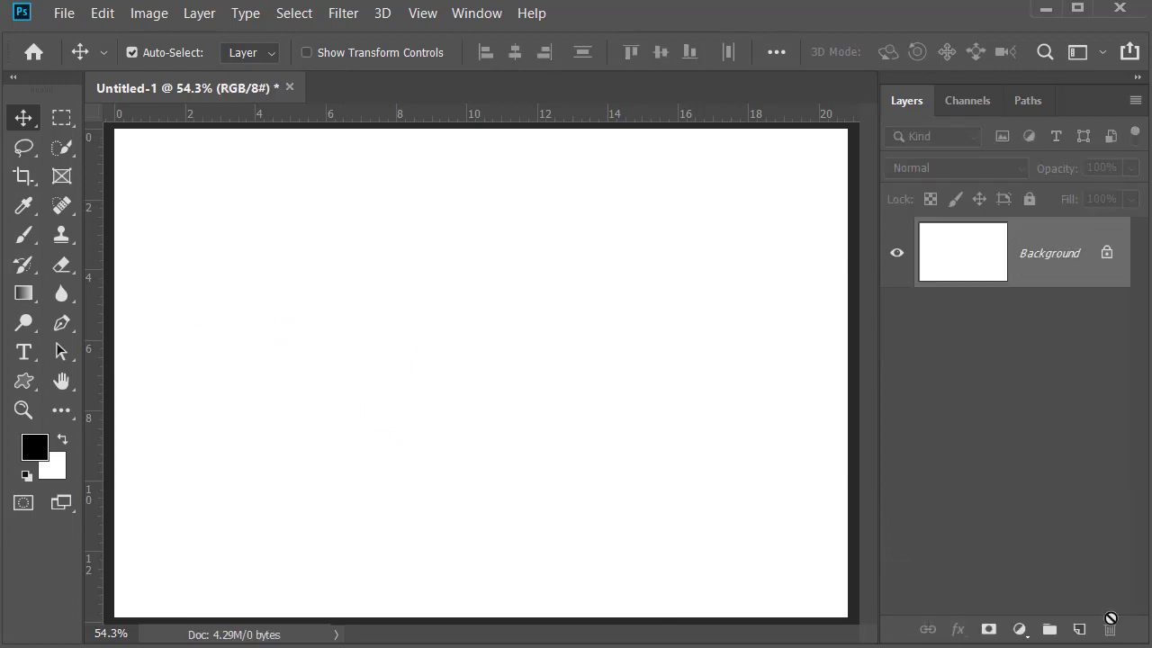
pyautogui.click(23, 380)
pyautogui.click(117, 488)
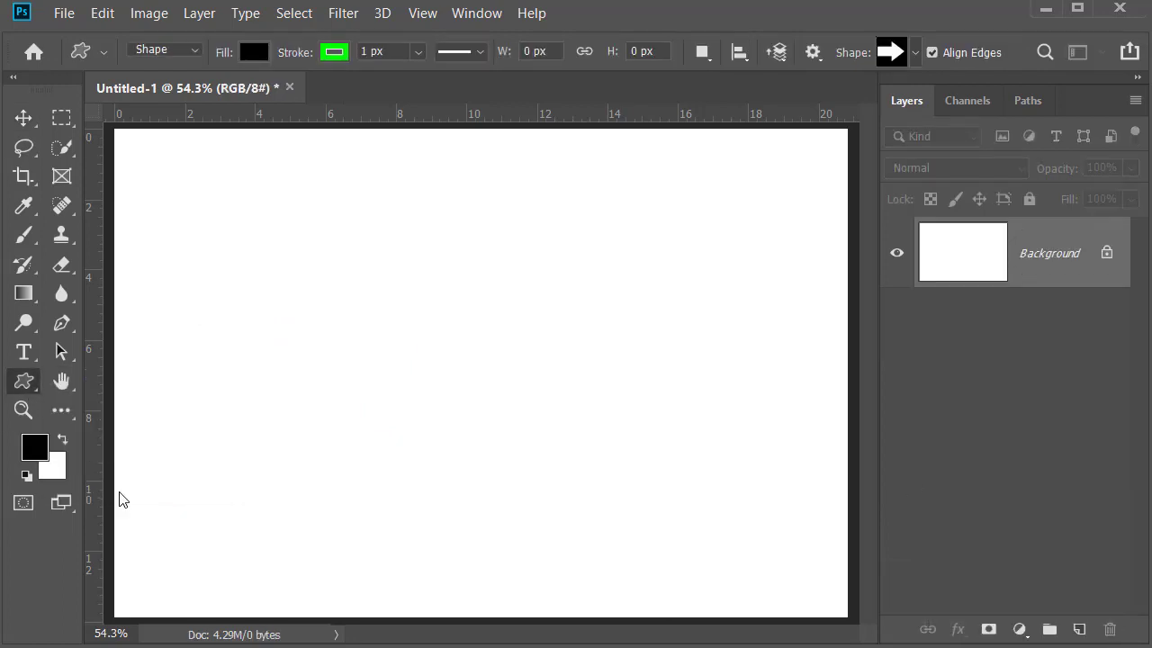
pyautogui.click(914, 53)
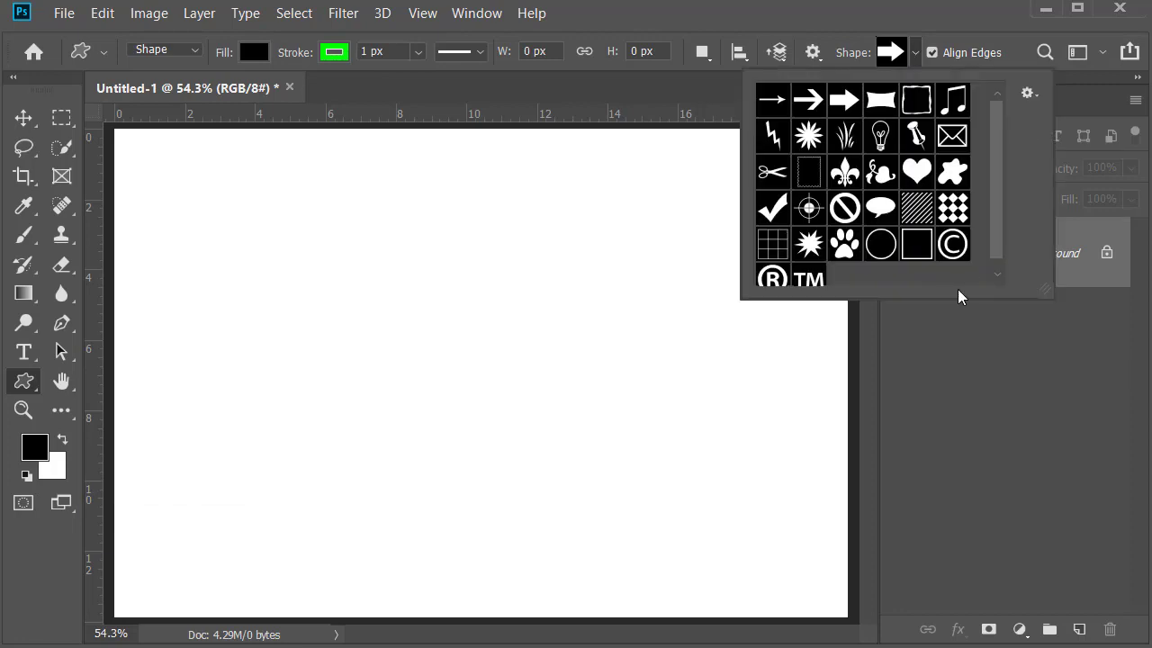
pyautogui.moveTo(1051, 291); pyautogui.dragTo(1066, 329)
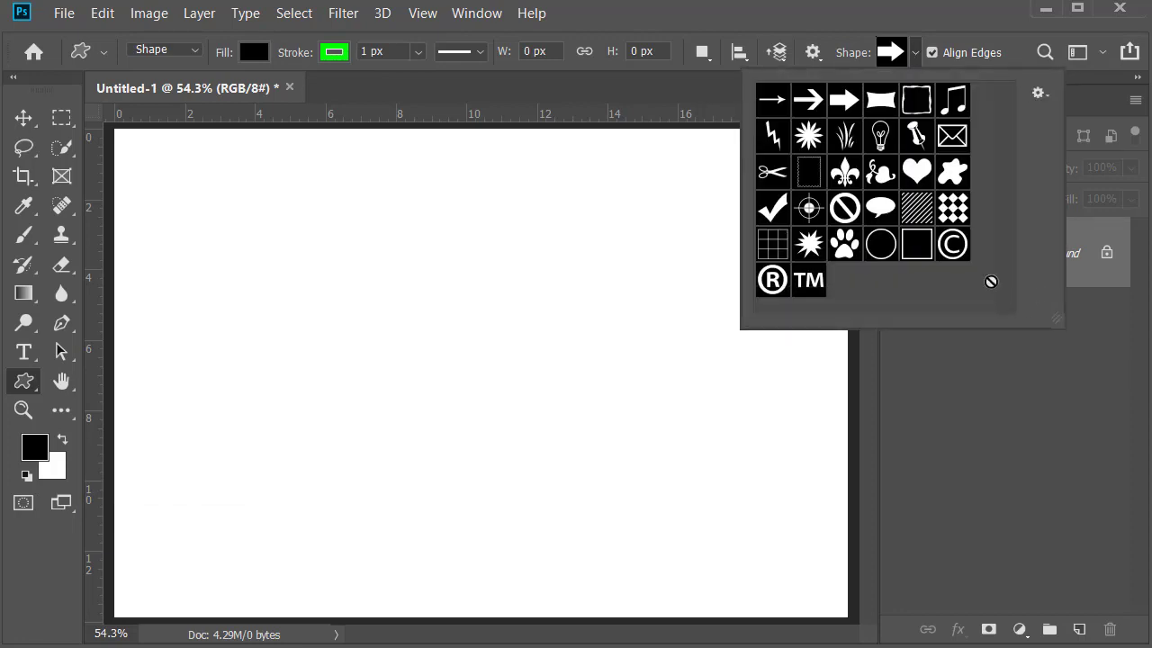
pyautogui.click(918, 212)
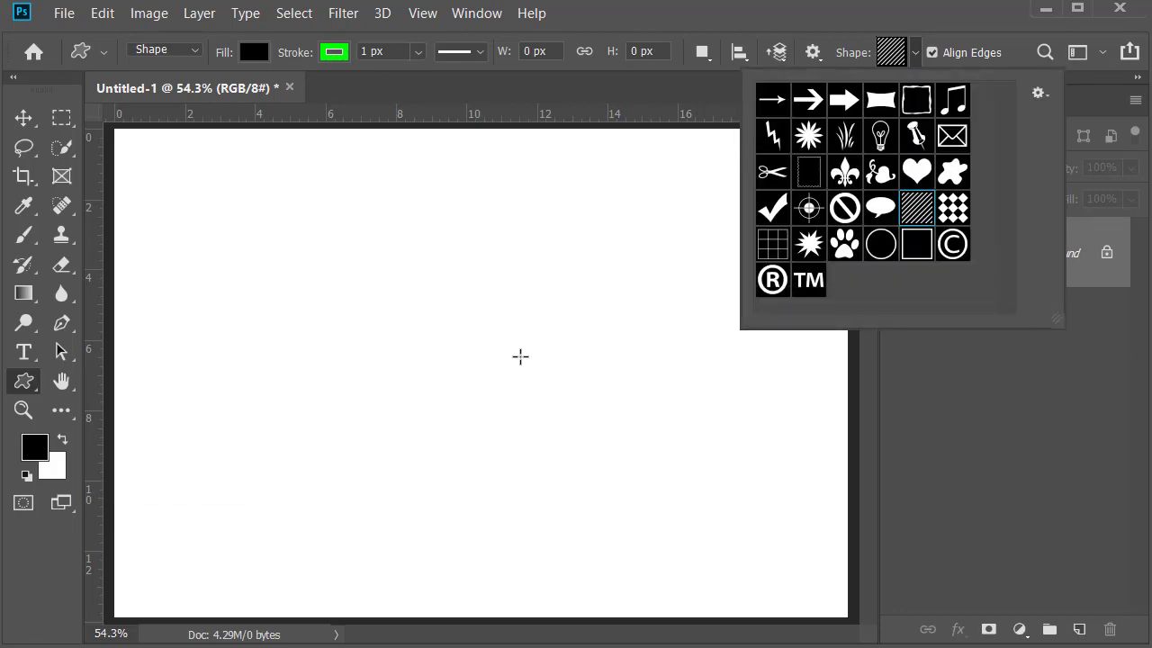
pyautogui.click(467, 371)
pyautogui.moveTo(470, 372)
pyautogui.mouseDown()
pyautogui.moveTo(602, 506)
pyautogui.moveTo(670, 540)
pyautogui.mouseUp()
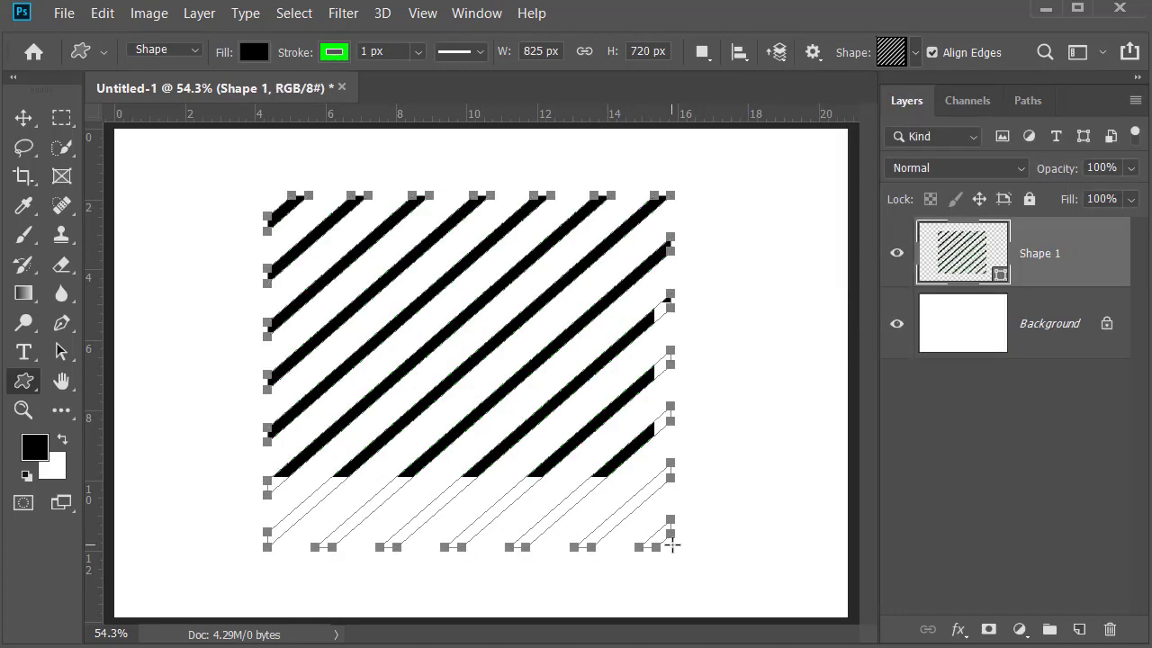
pyautogui.hotkey('ctrl', 'z')
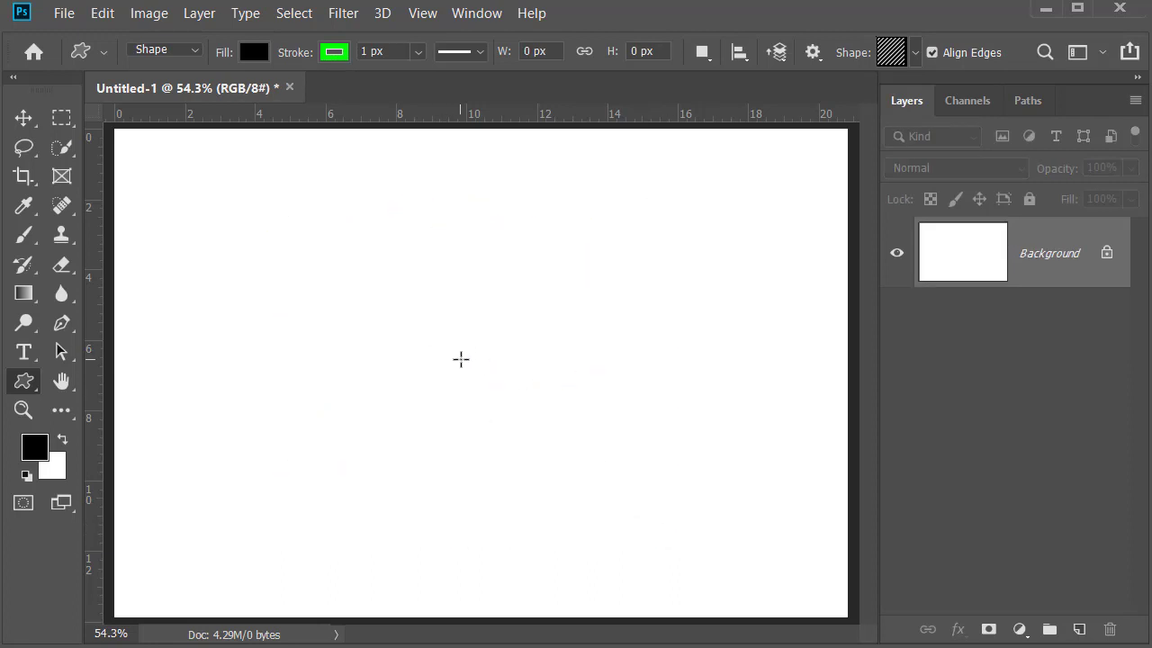
# Draw a diagonal-stripes square about 768 by 768 px near the canvas centre, filled red, and shift it slightly down.
pyautogui.moveTo(461, 358)
pyautogui.mouseDown()
pyautogui.moveTo(545, 450)
pyautogui.moveTo(670, 546)
pyautogui.mouseUp()
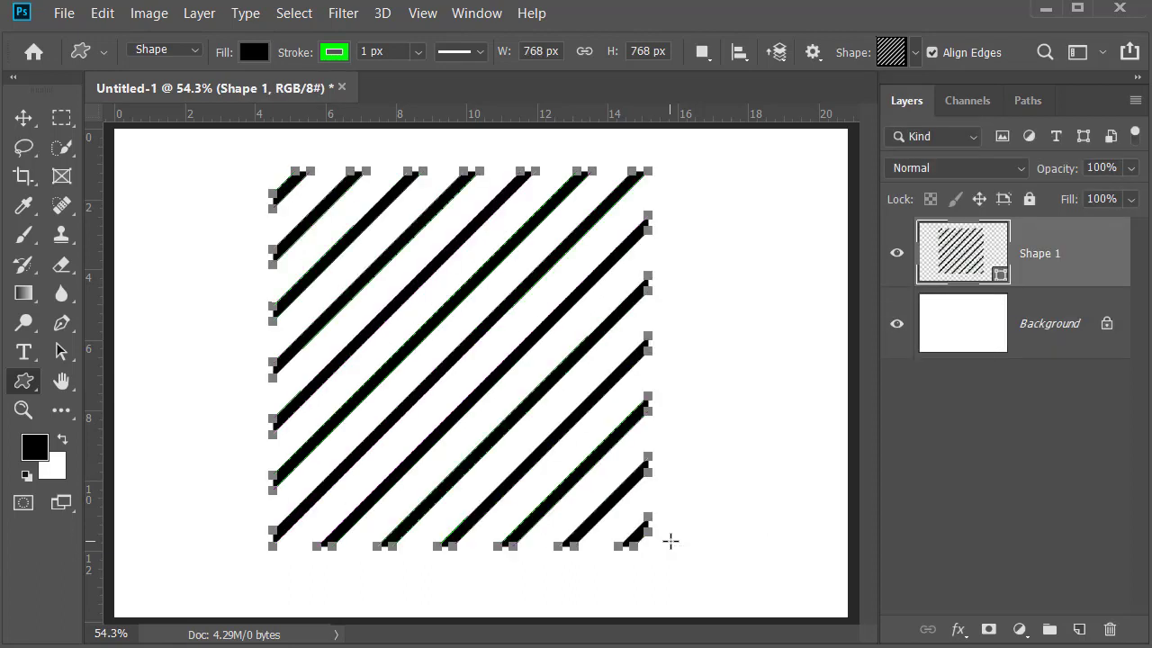
pyautogui.click(258, 58)
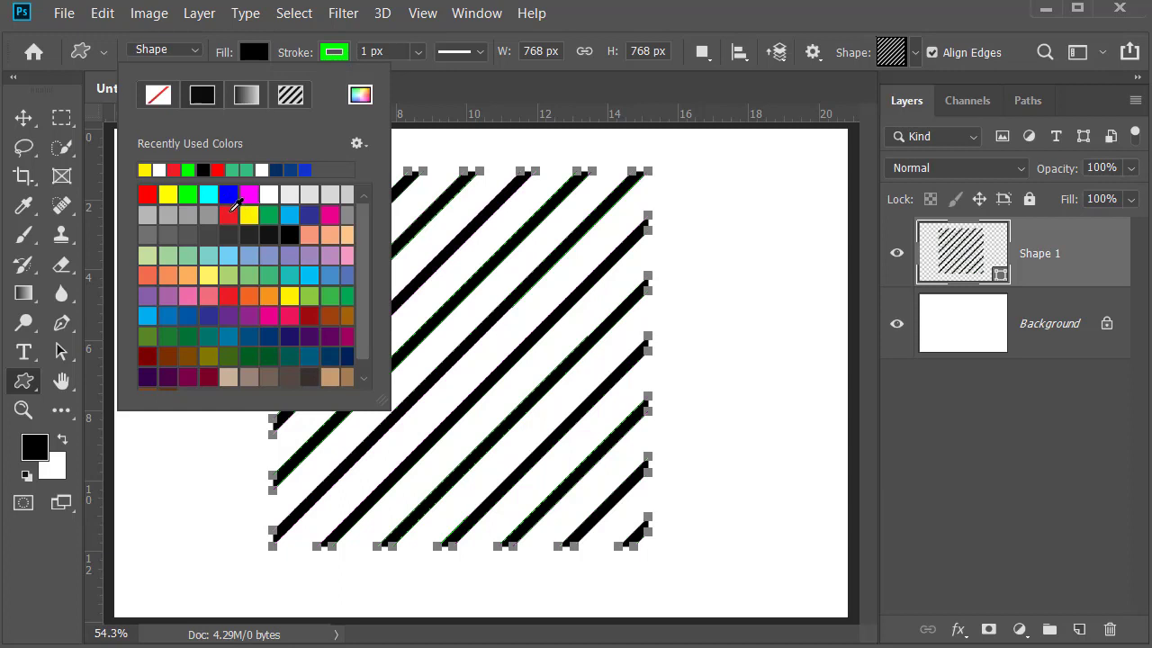
pyautogui.click(228, 214)
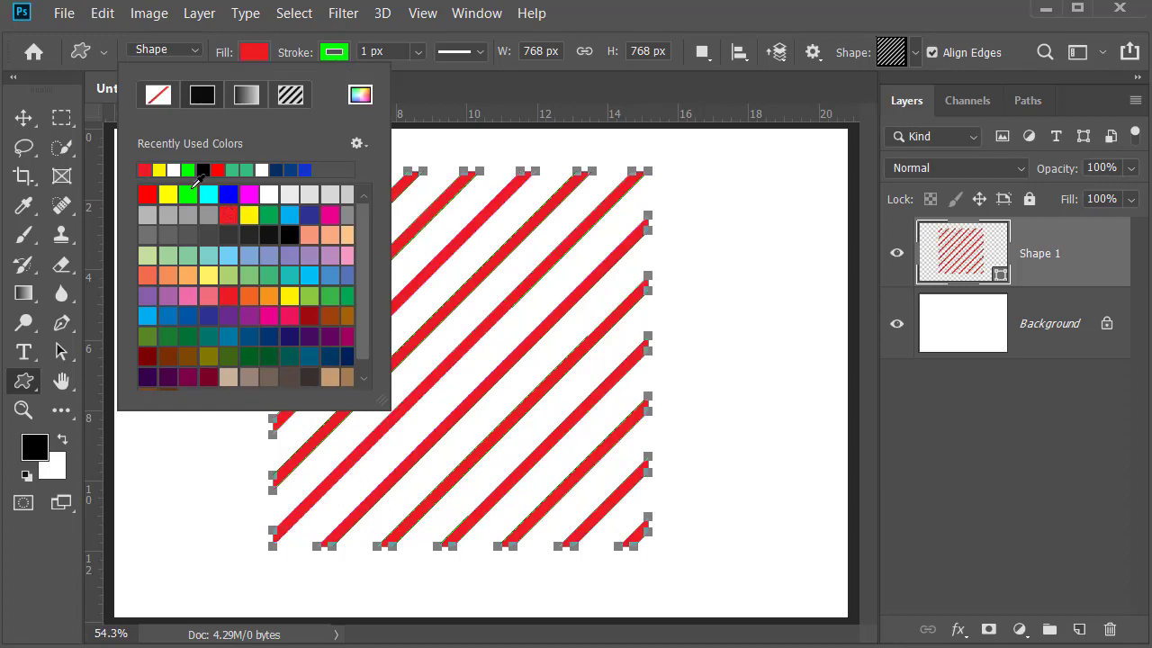
pyautogui.click(20, 119)
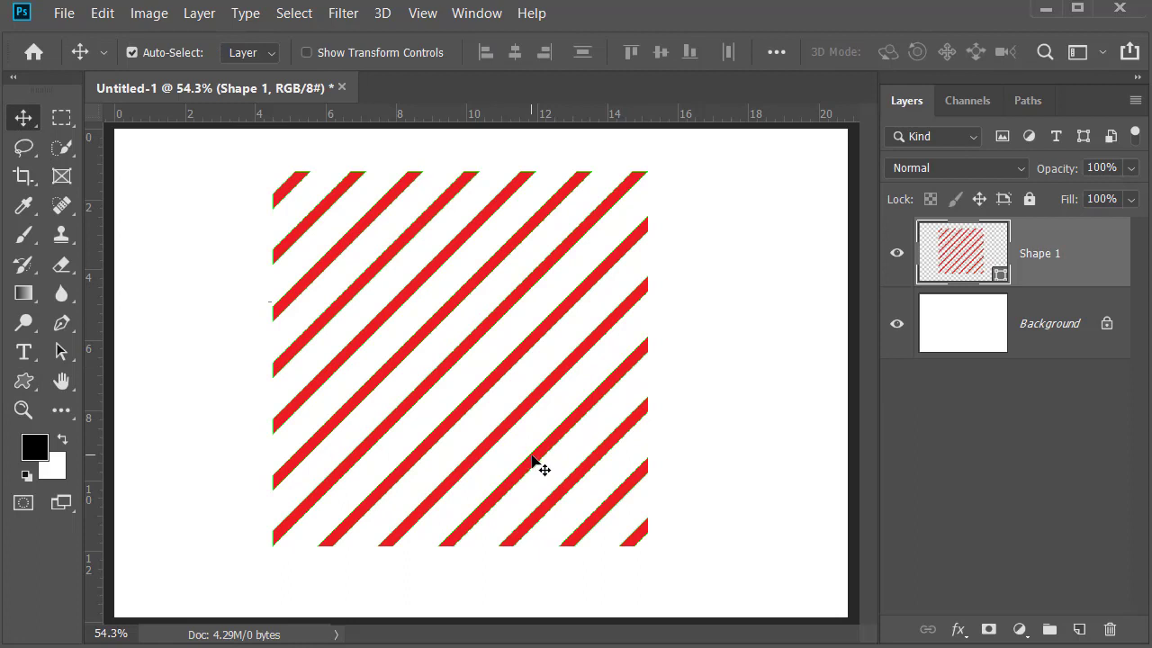
pyautogui.moveTo(537, 465); pyautogui.dragTo(537, 477)
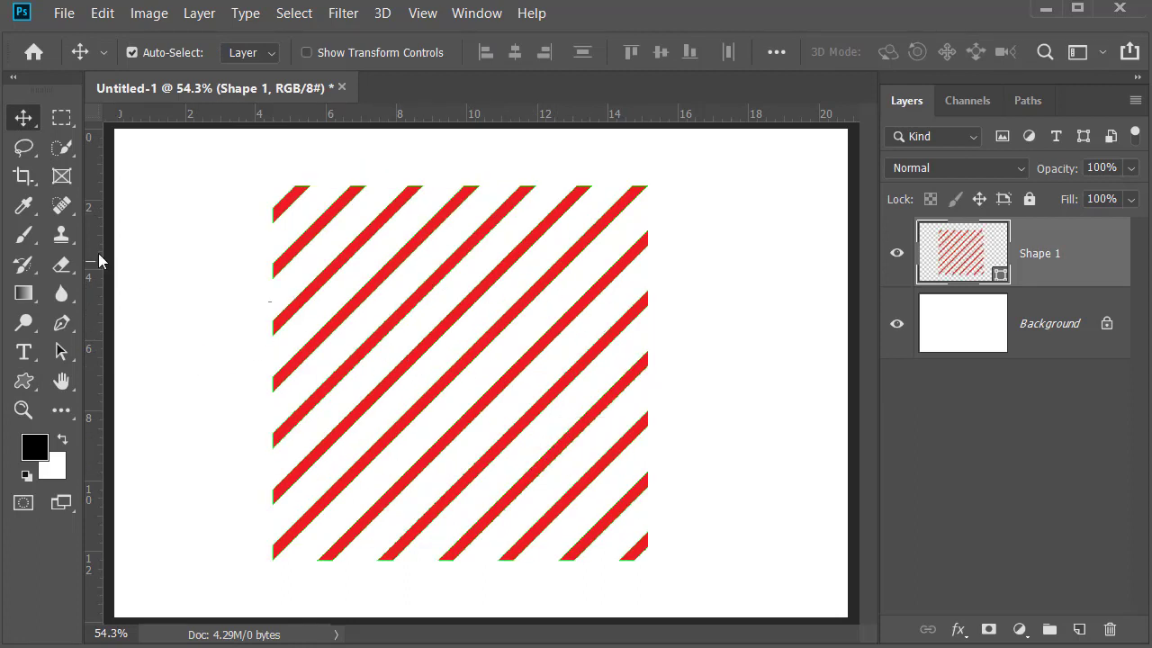
# Try to frame the stripes by drawing a circular frame over the shape layer, and delete that frame.
pyautogui.click(63, 178)
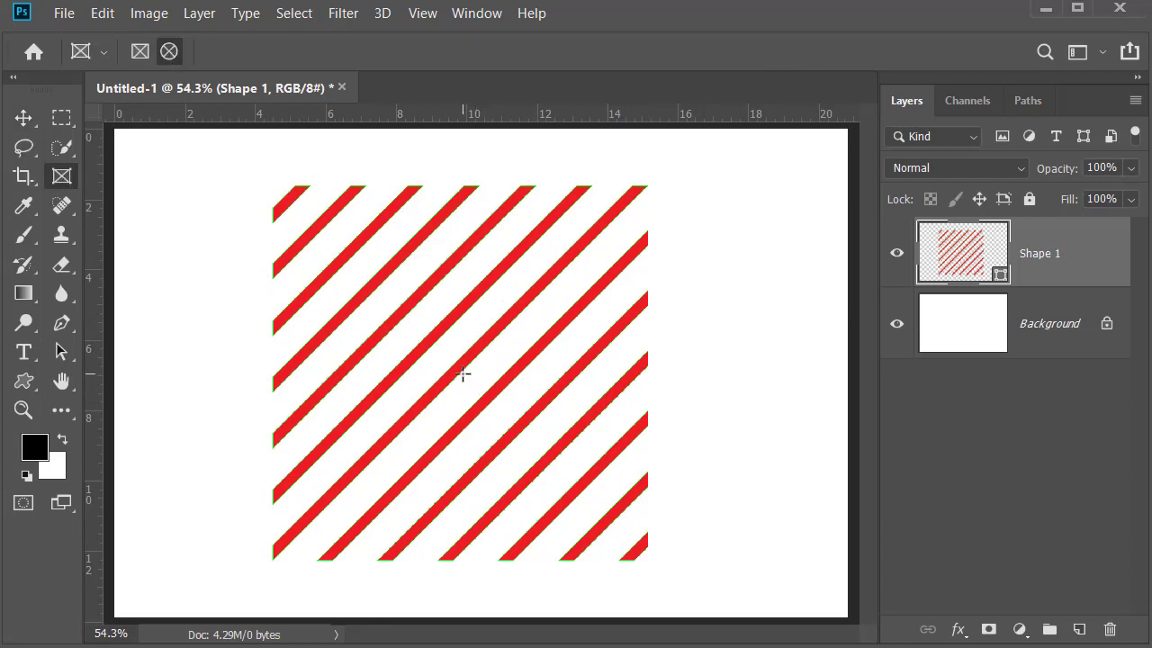
pyautogui.moveTo(450, 367); pyautogui.dragTo(618, 584)
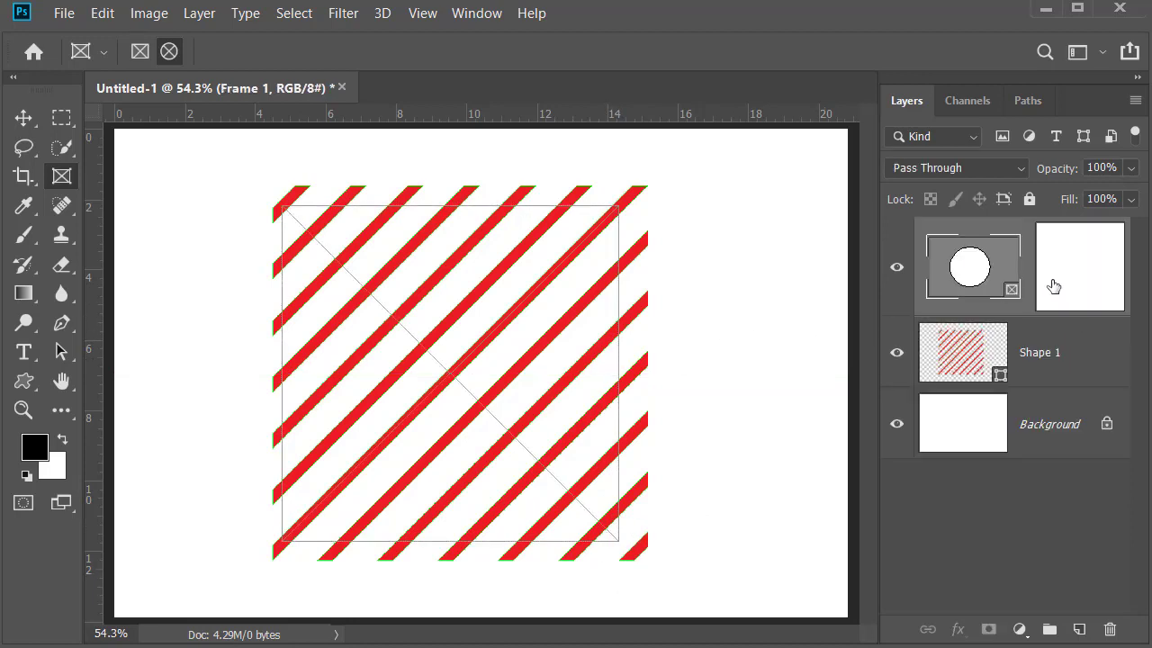
pyautogui.moveTo(1097, 288); pyautogui.dragTo(1110, 628)
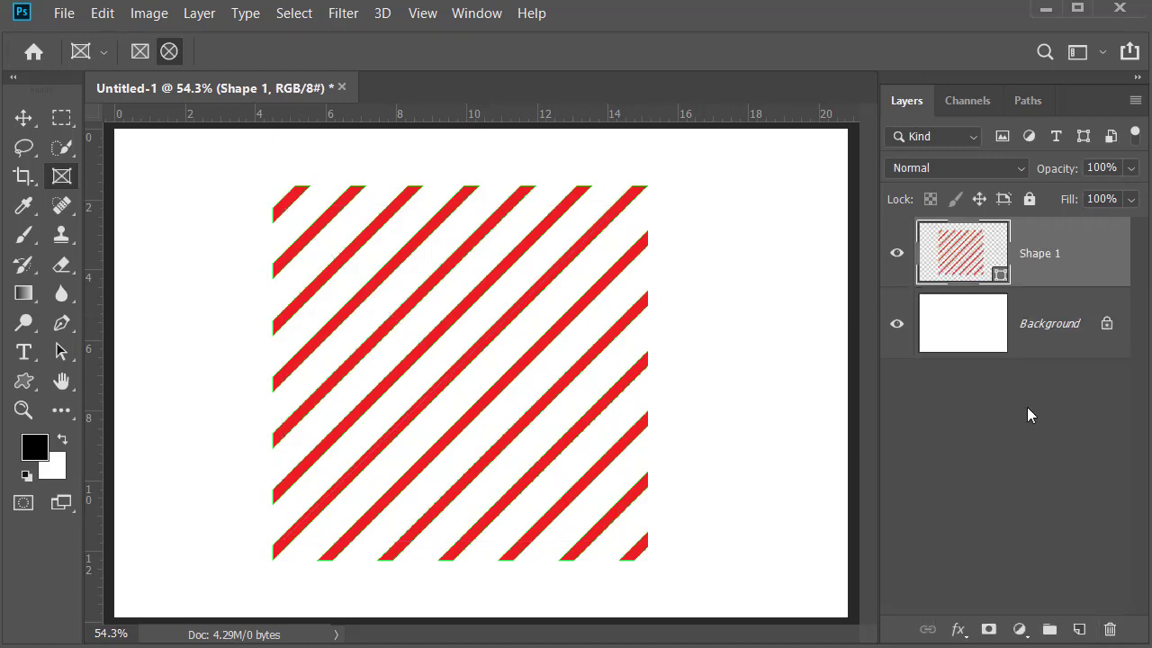
# Rasterize the striped shape layer and draw a circular frame over the middle of the stripes.
pyautogui.rightClick(1041, 272)
pyautogui.click(1059, 263)
pyautogui.rightClick(1043, 267)
pyautogui.click(819, 221)
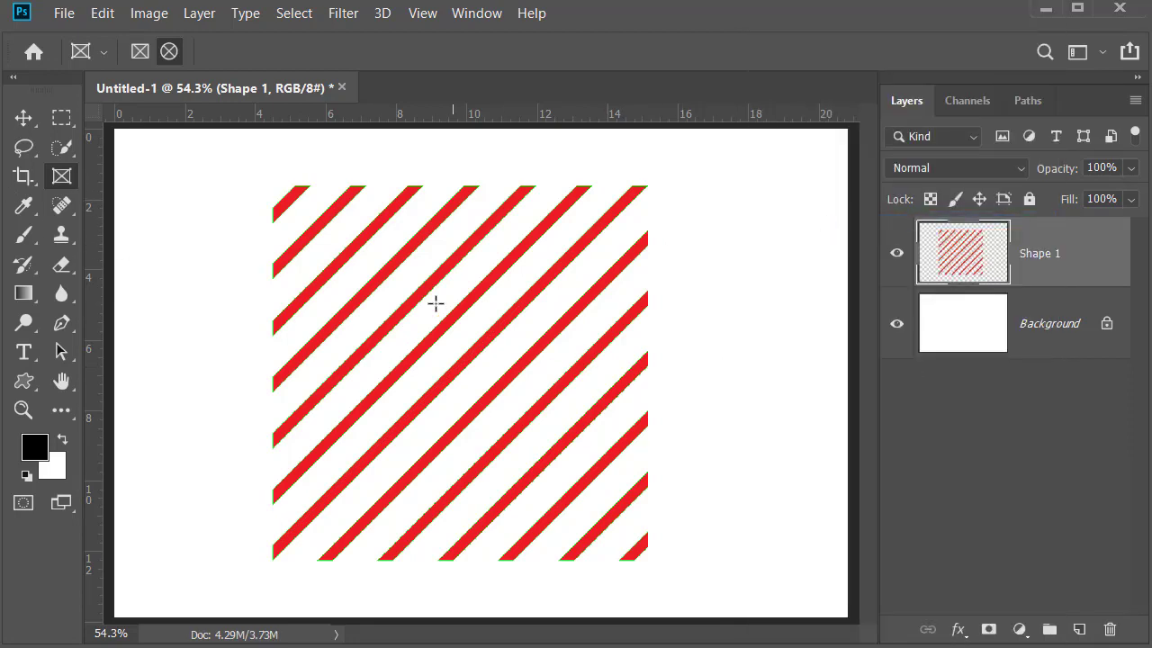
pyautogui.moveTo(450, 371); pyautogui.dragTo(583, 495)
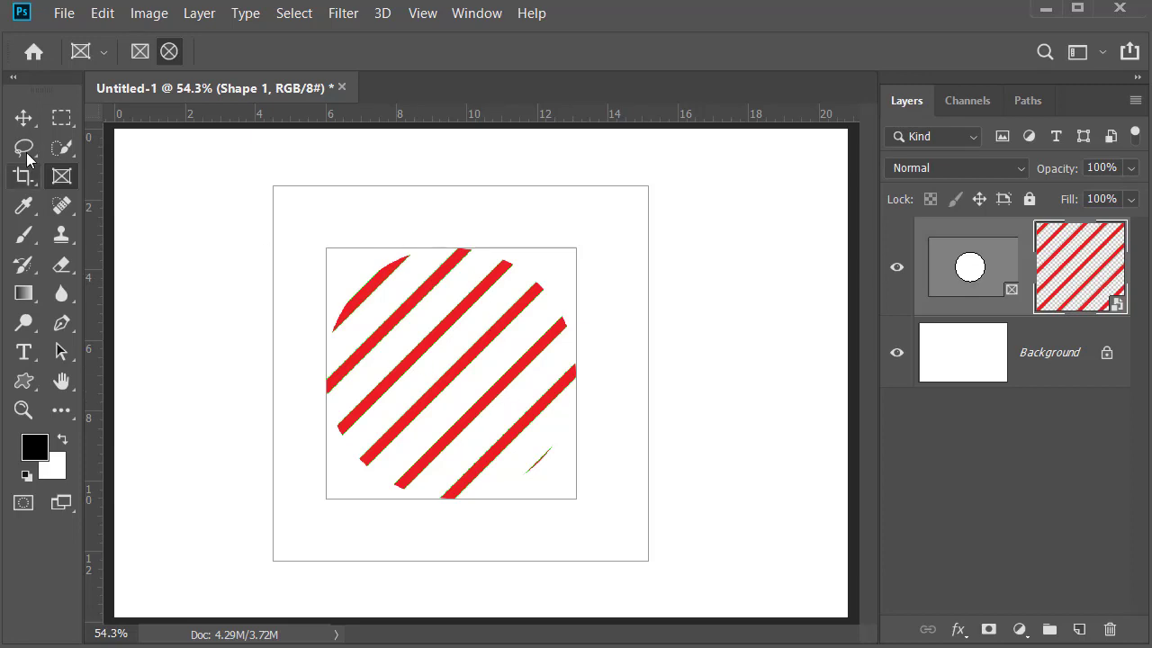
# Stretch only the stripes inside the circular frame to about 101% width and 112% height, shifted slightly left, and apply the transform.
pyautogui.click(24, 118)
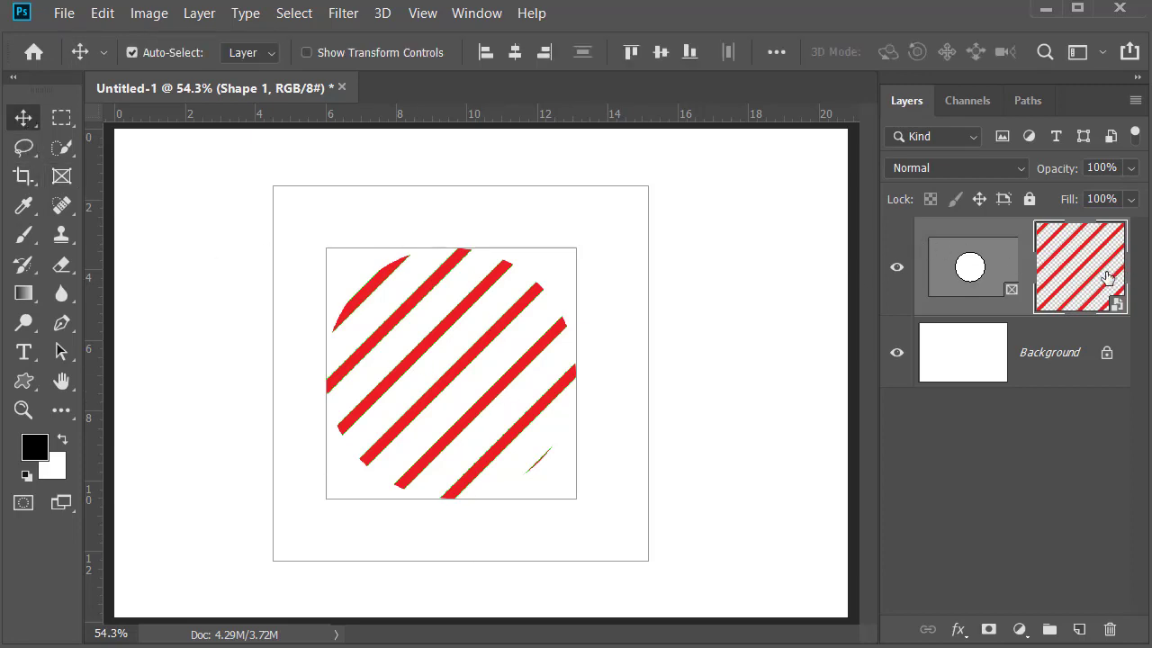
pyautogui.hotkey('ctrl', 't')
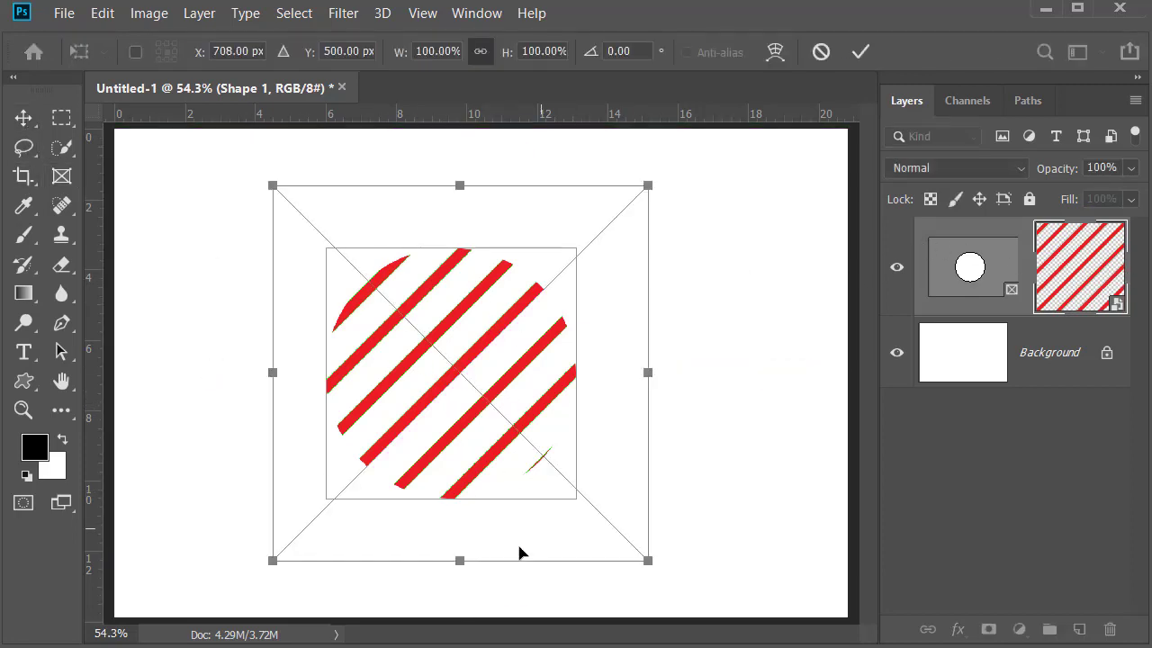
pyautogui.moveTo(460, 561)
pyautogui.mouseDown()
pyautogui.moveTo(480, 612)
pyautogui.moveTo(470, 564)
pyautogui.moveTo(476, 573)
pyautogui.mouseUp()
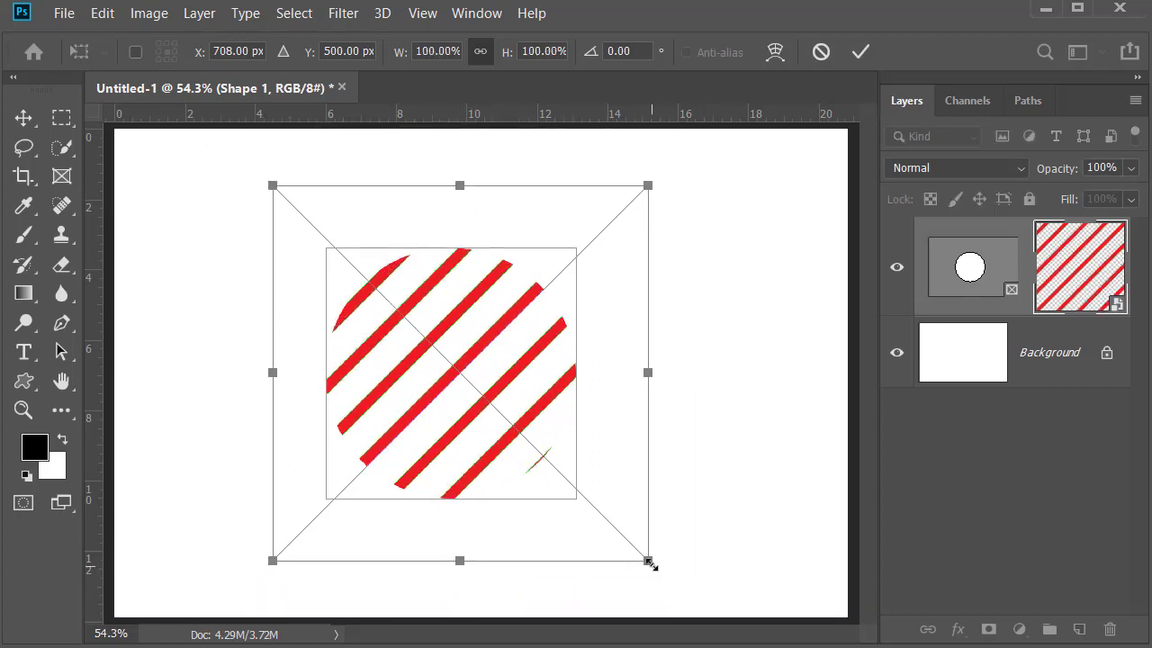
pyautogui.moveTo(648, 563); pyautogui.dragTo(587, 490)
pyautogui.moveTo(580, 479); pyautogui.dragTo(619, 584)
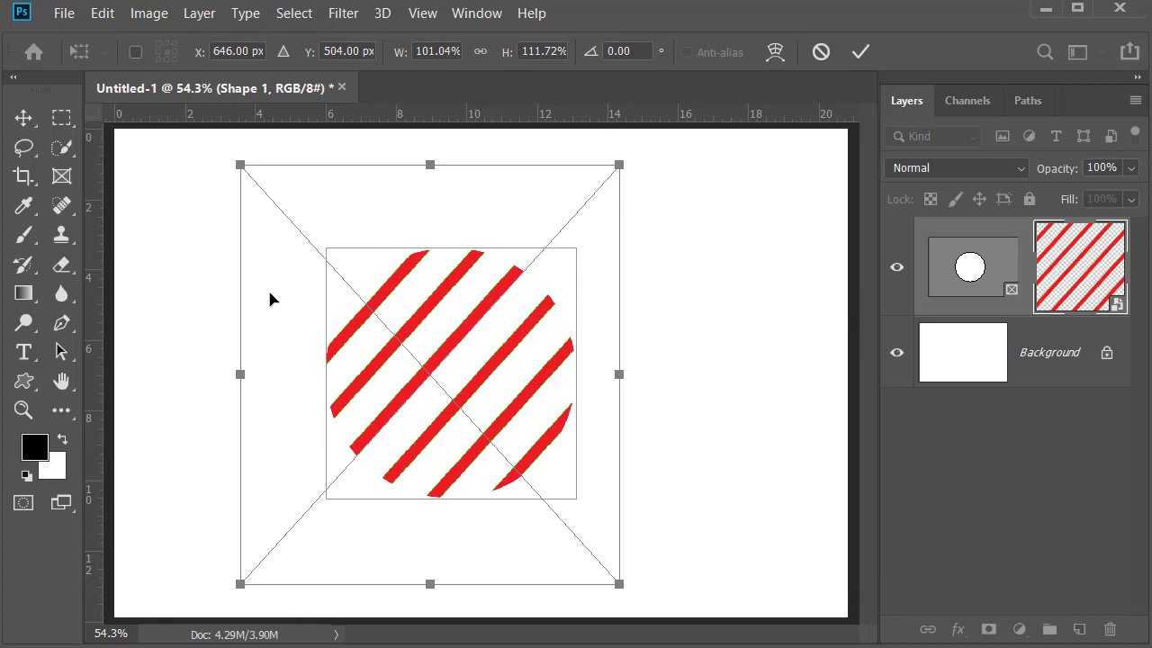
pyautogui.moveTo(392, 353); pyautogui.dragTo(387, 346)
pyautogui.press('Return')
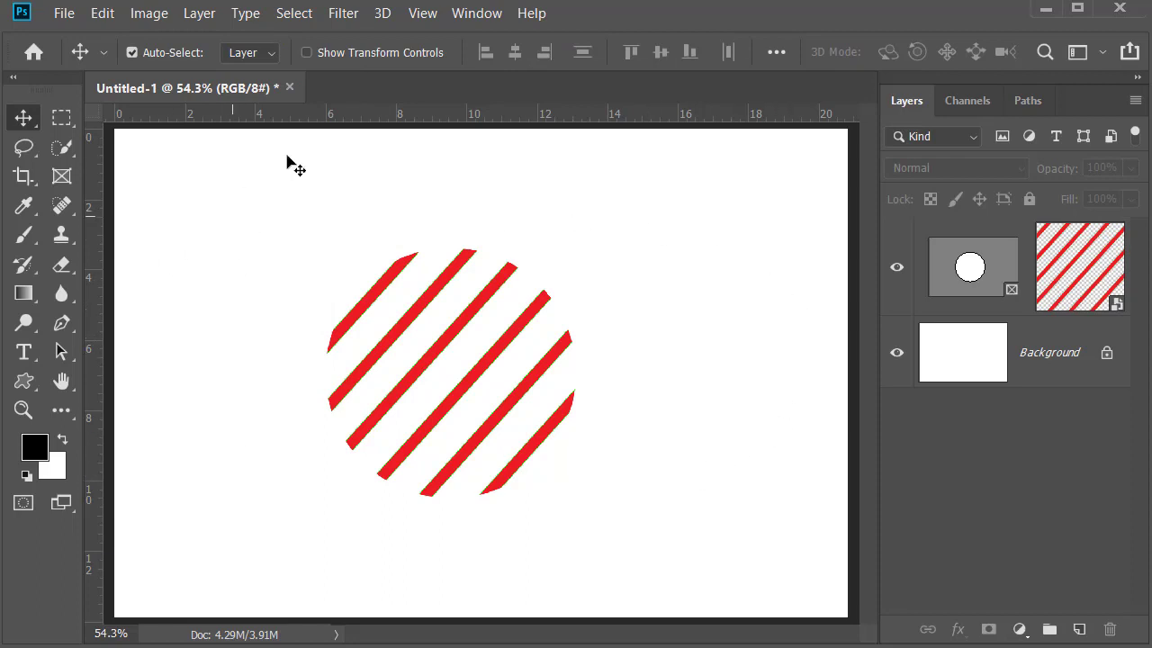
# Delete the framed stripes layer and draw a black flower custom shape about 844 px wide, slightly left of the canvas centre.
pyautogui.moveTo(970, 270); pyautogui.dragTo(1113, 630)
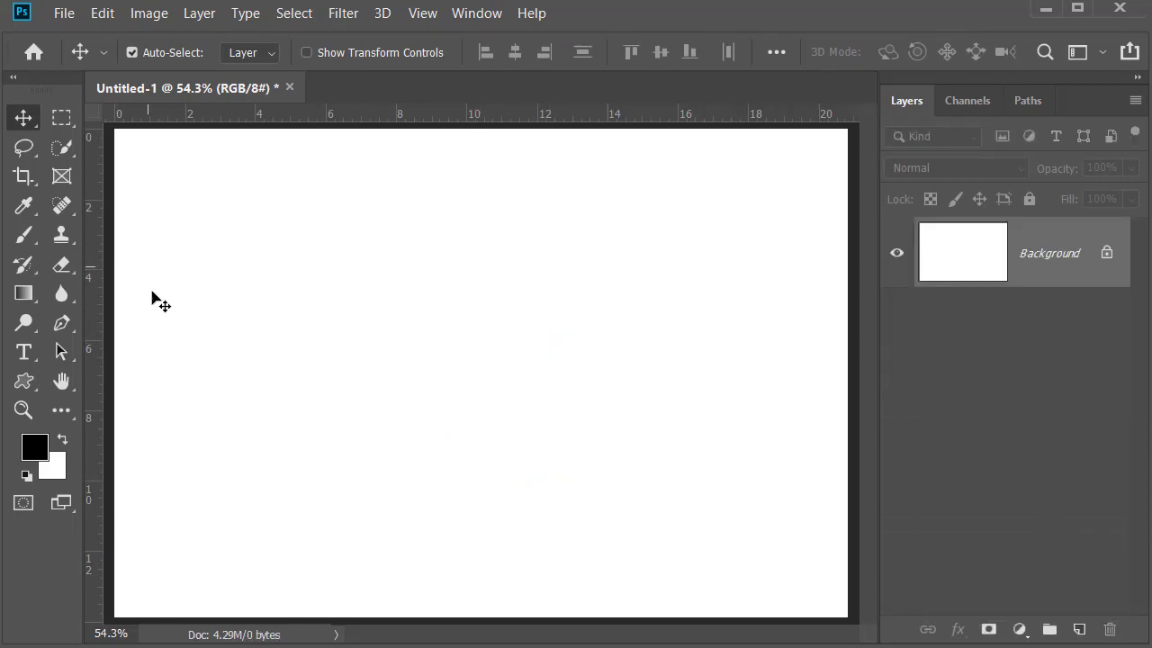
pyautogui.click(24, 380)
pyautogui.click(128, 485)
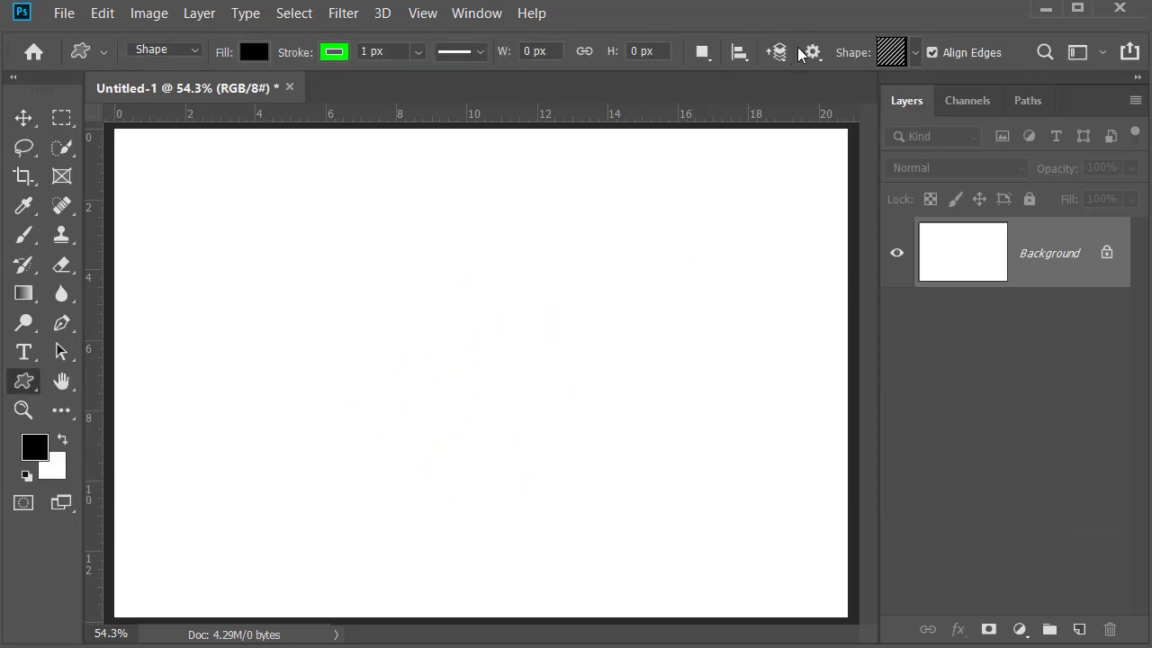
pyautogui.click(916, 54)
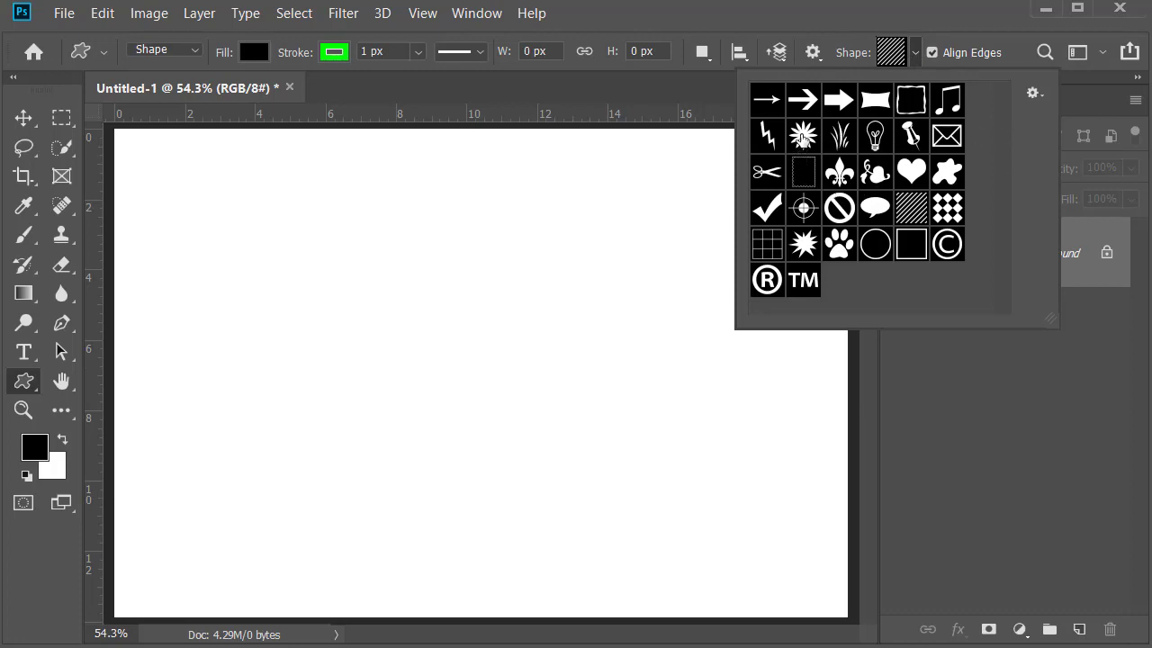
pyautogui.click(802, 137)
pyautogui.click(439, 353)
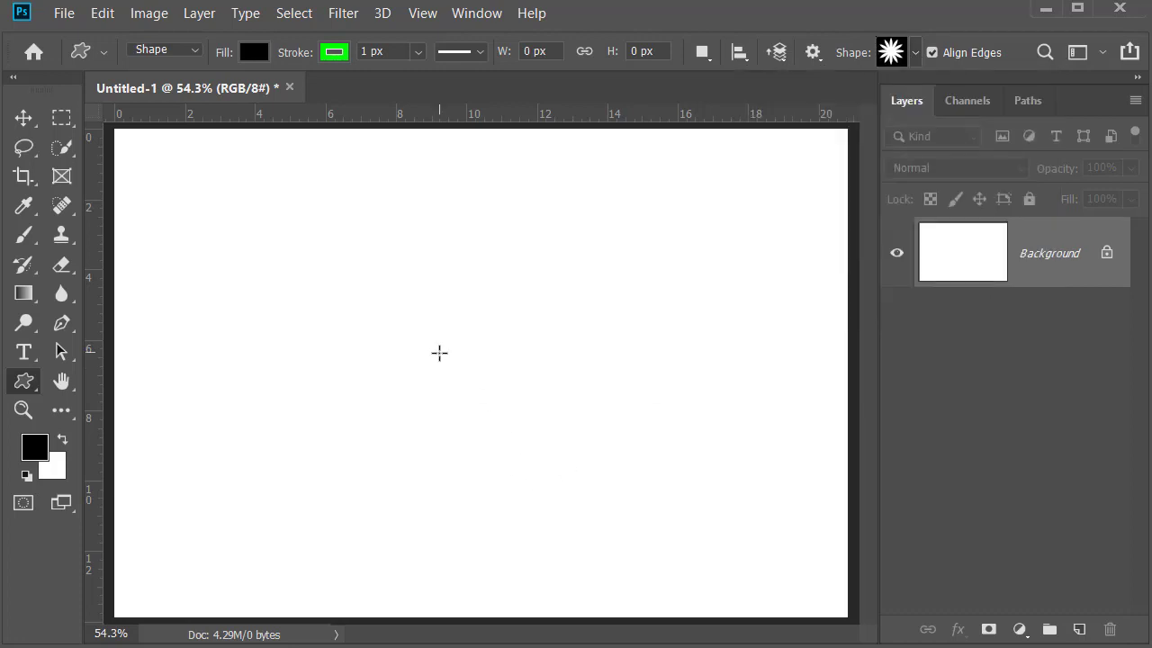
pyautogui.moveTo(439, 352); pyautogui.dragTo(645, 559)
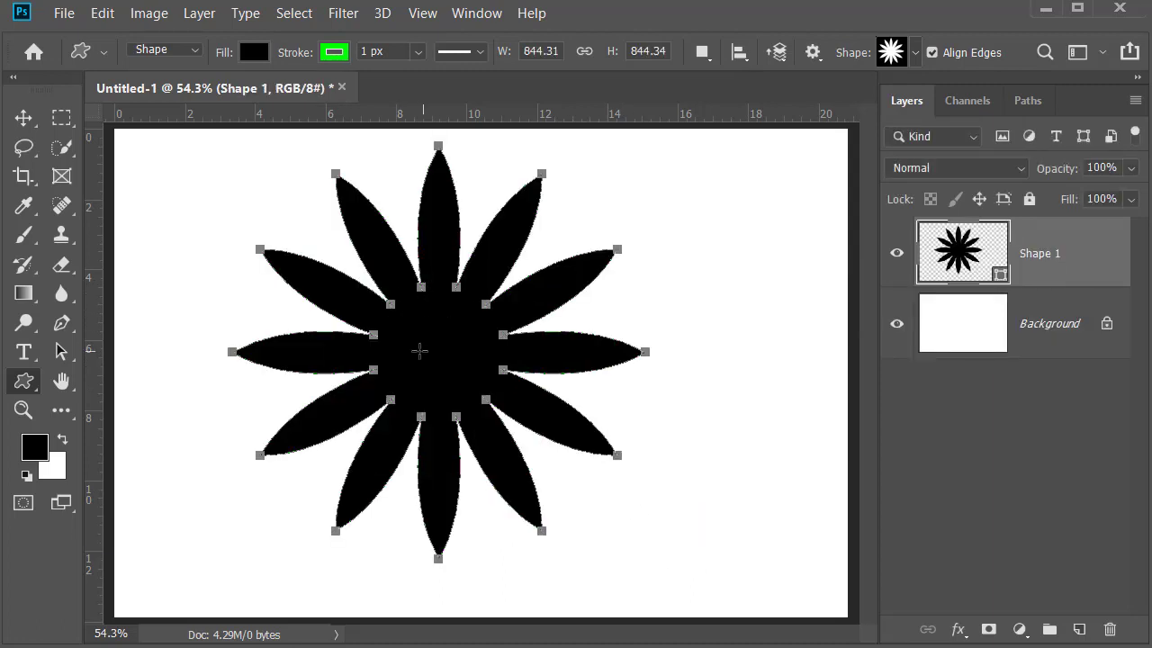
# Convert the flower shape to an 846 by 846 px frame named Shape 1 and place the std photo inside it.
pyautogui.rightClick(1083, 257)
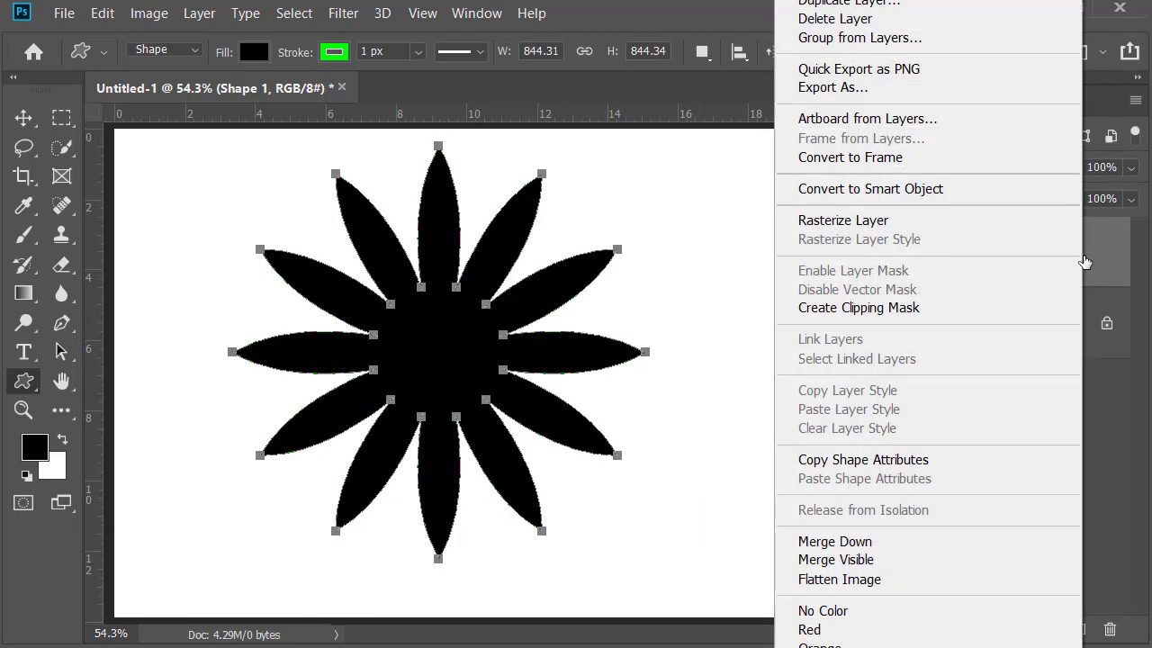
pyautogui.click(837, 157)
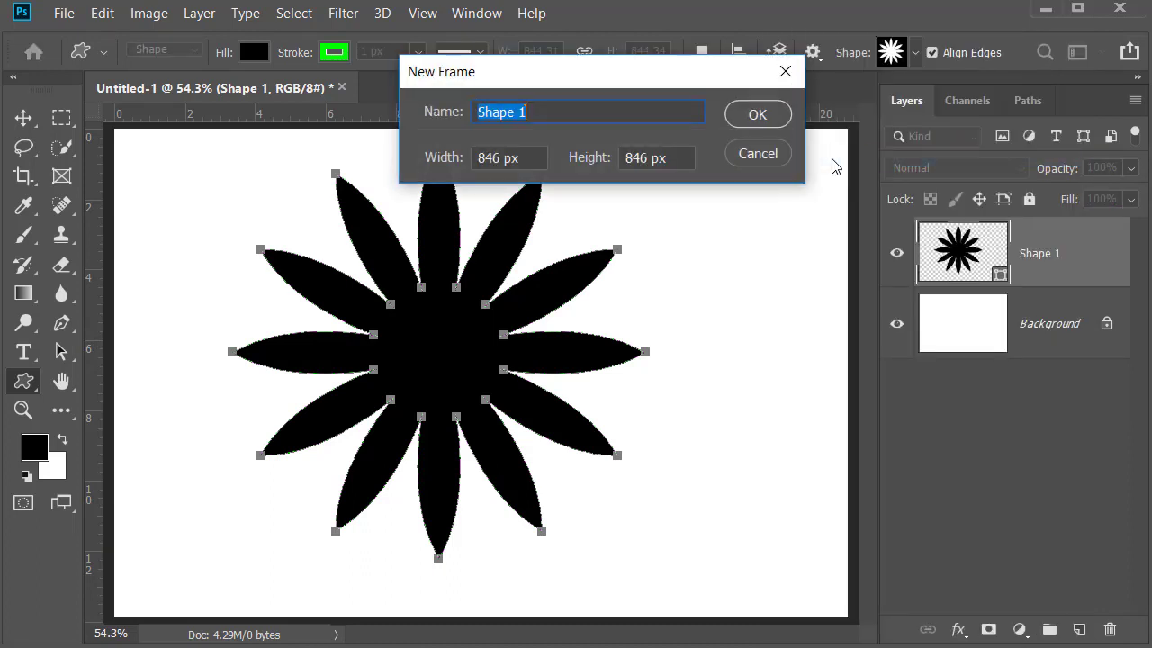
pyautogui.click(754, 113)
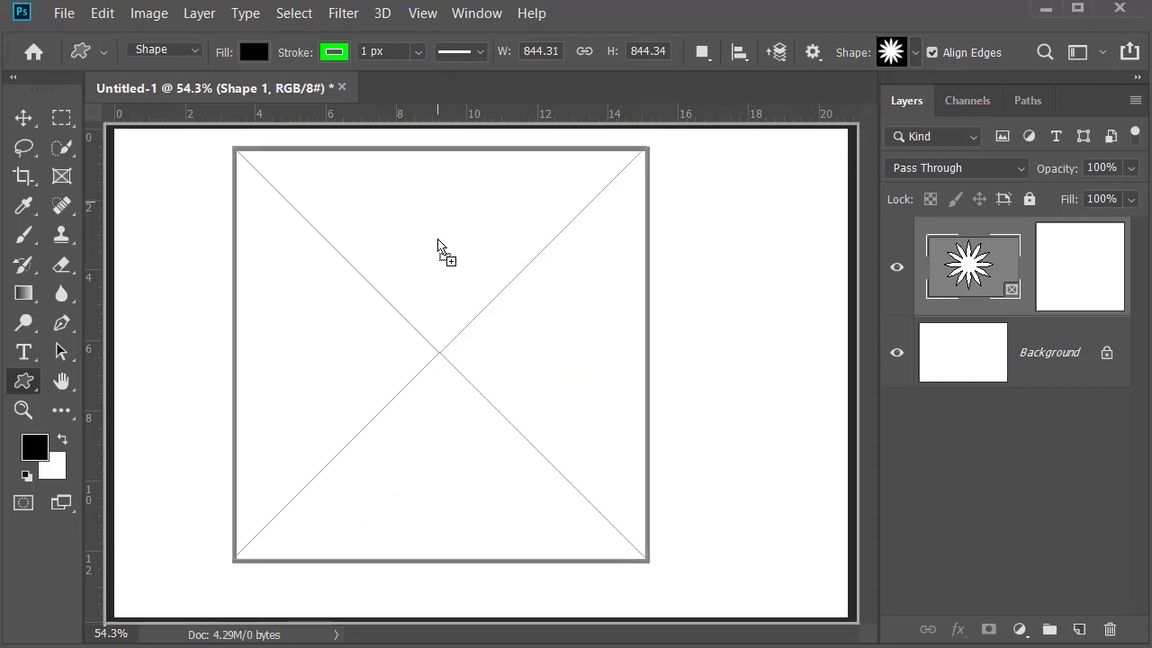
pyautogui.moveTo(441, 358); pyautogui.dragTo(441, 358)
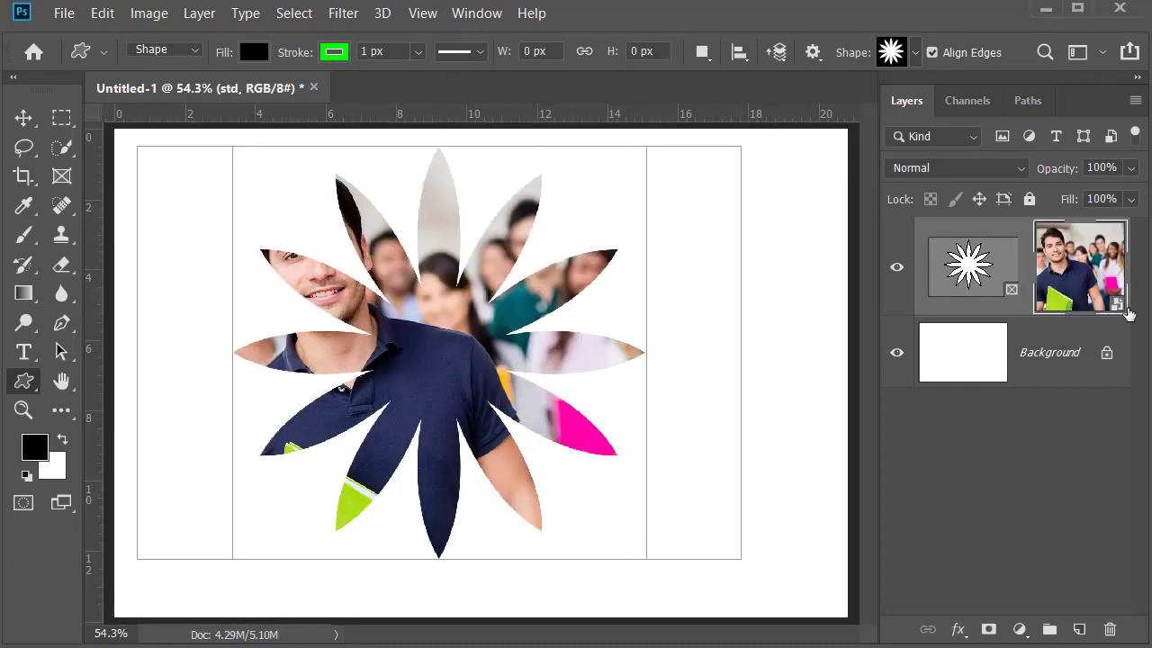
# Enlarge only the std photo inside the flower frame to about 150%, shift it right and down to centre the face, and apply.
pyautogui.hotkey('ctrl', 't')
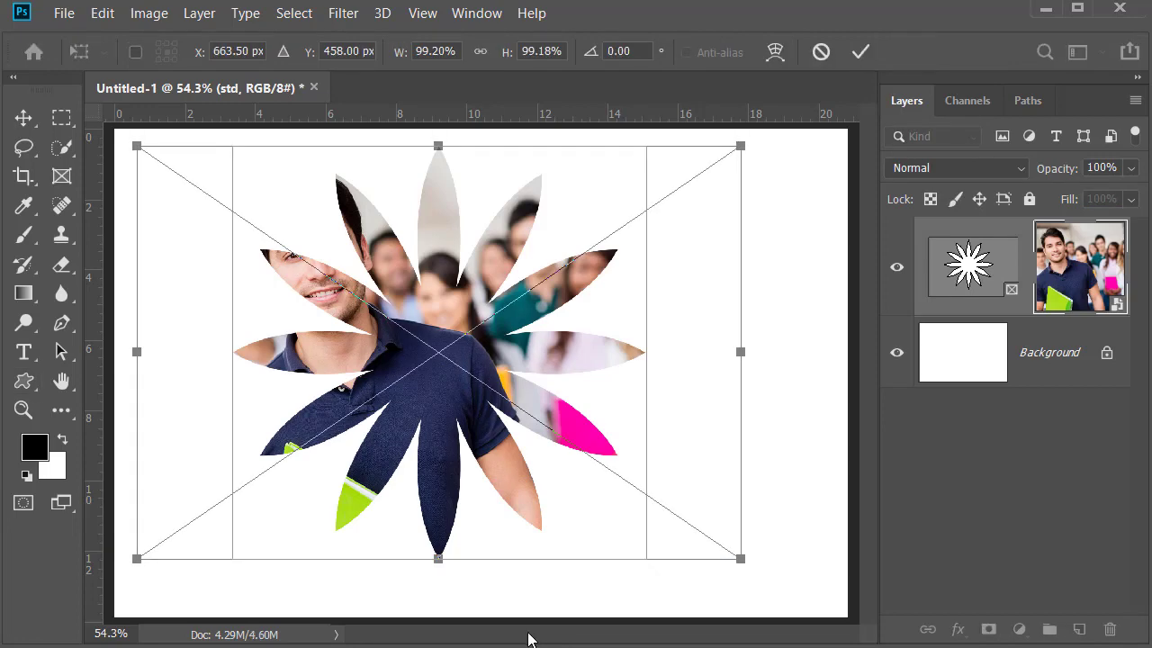
pyautogui.moveTo(438, 558); pyautogui.dragTo(496, 609)
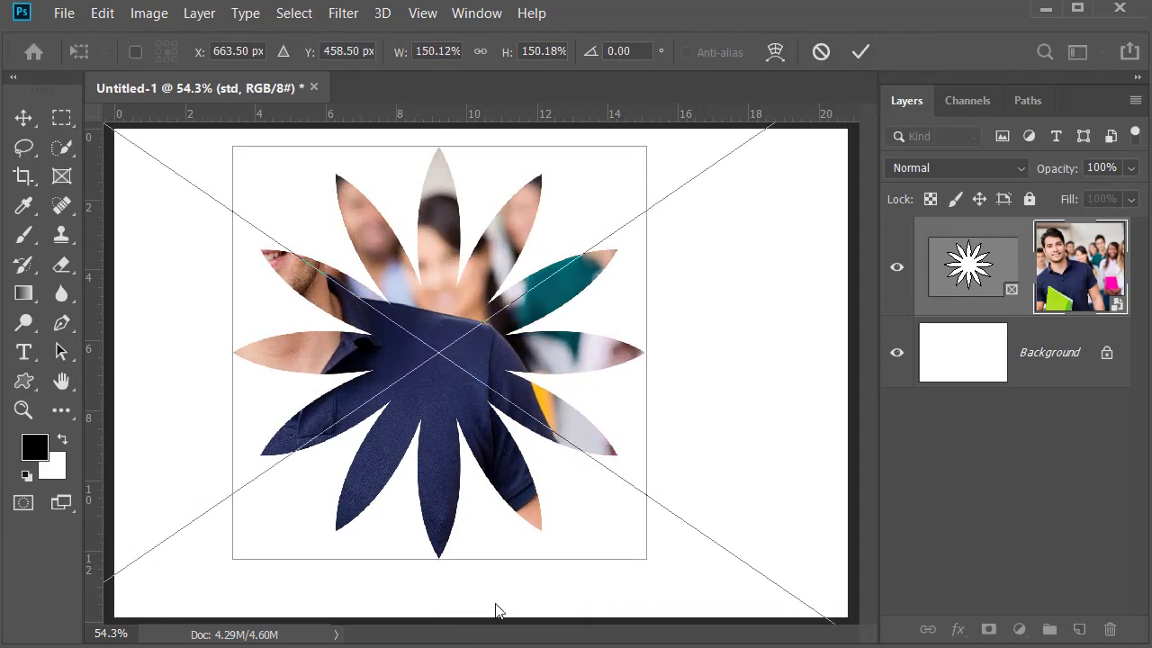
pyautogui.moveTo(441, 355); pyautogui.dragTo(586, 415)
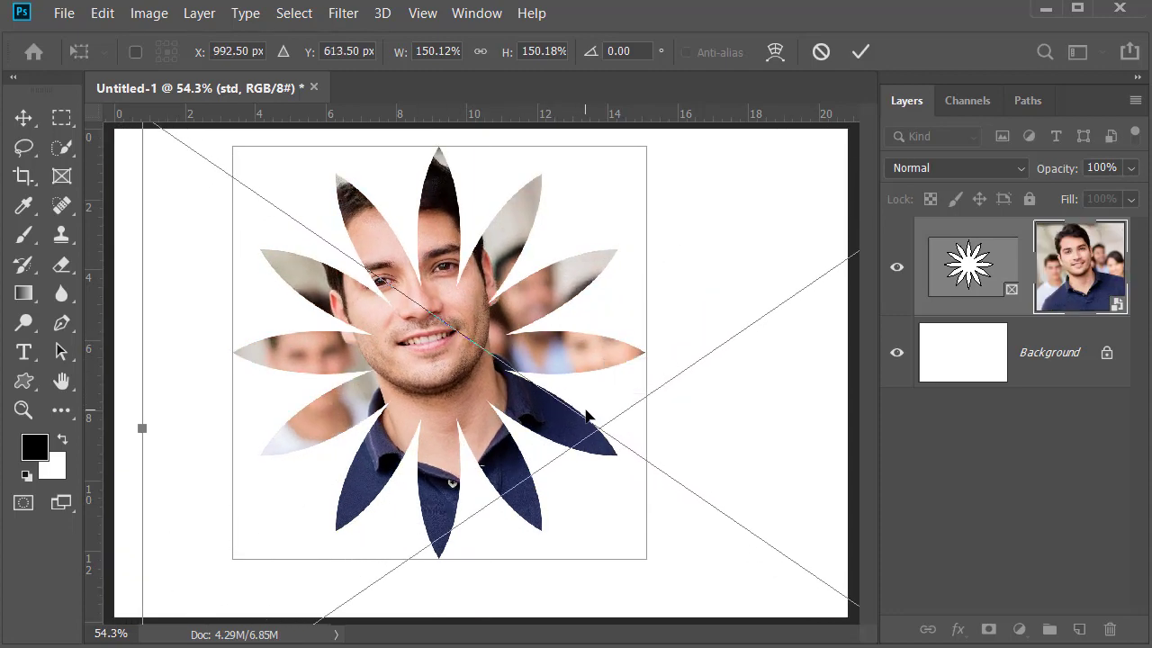
pyautogui.press('Return')
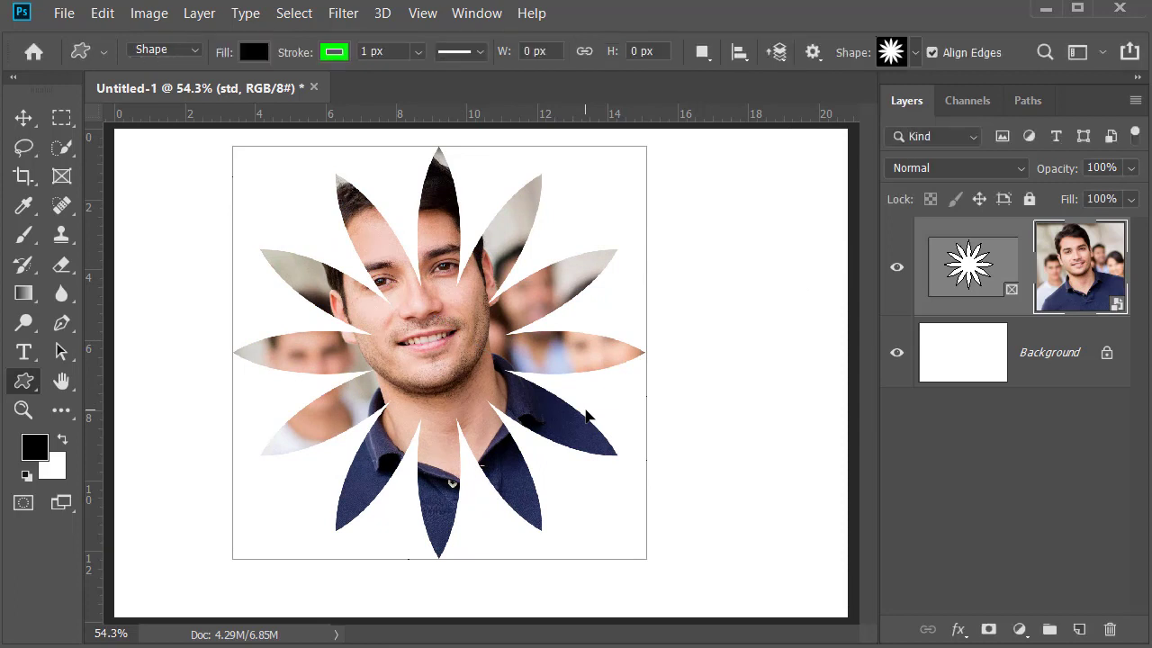